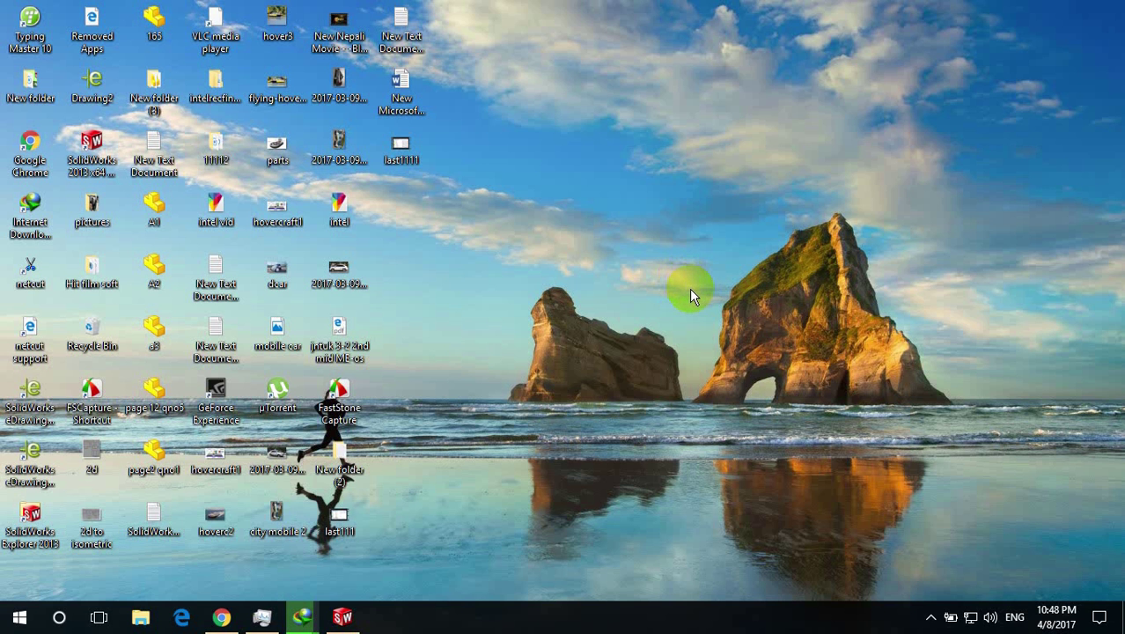
# - Switch to SolidWorks and view the Front, Top and Right planes of the empty part in turn
pyautogui.click(329, 622)
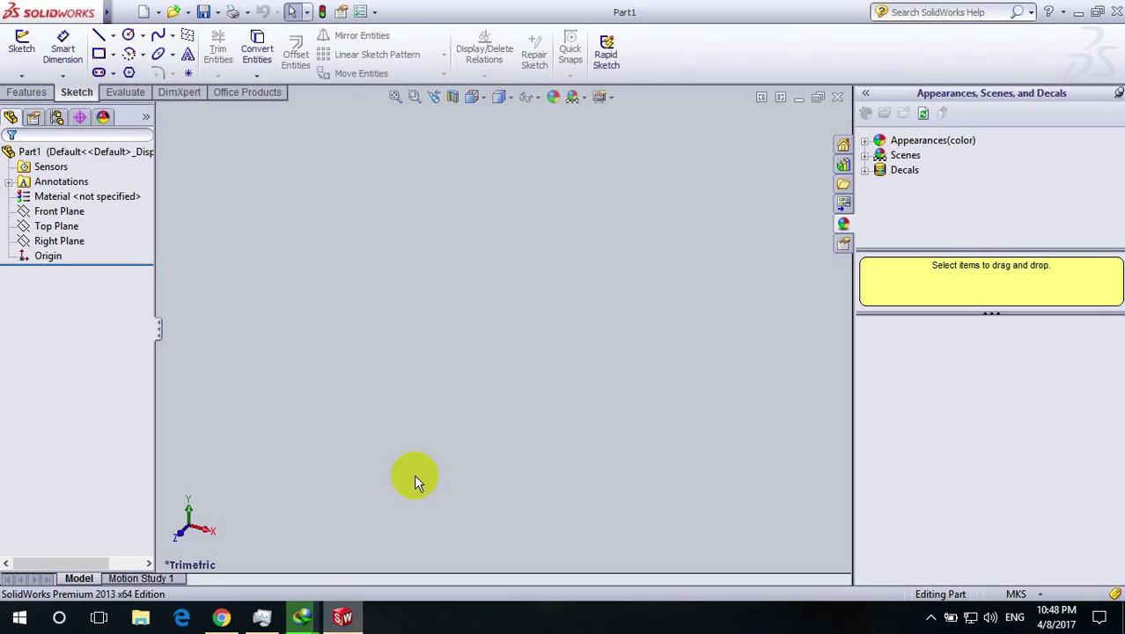
pyautogui.click(63, 226)
pyautogui.click(58, 212)
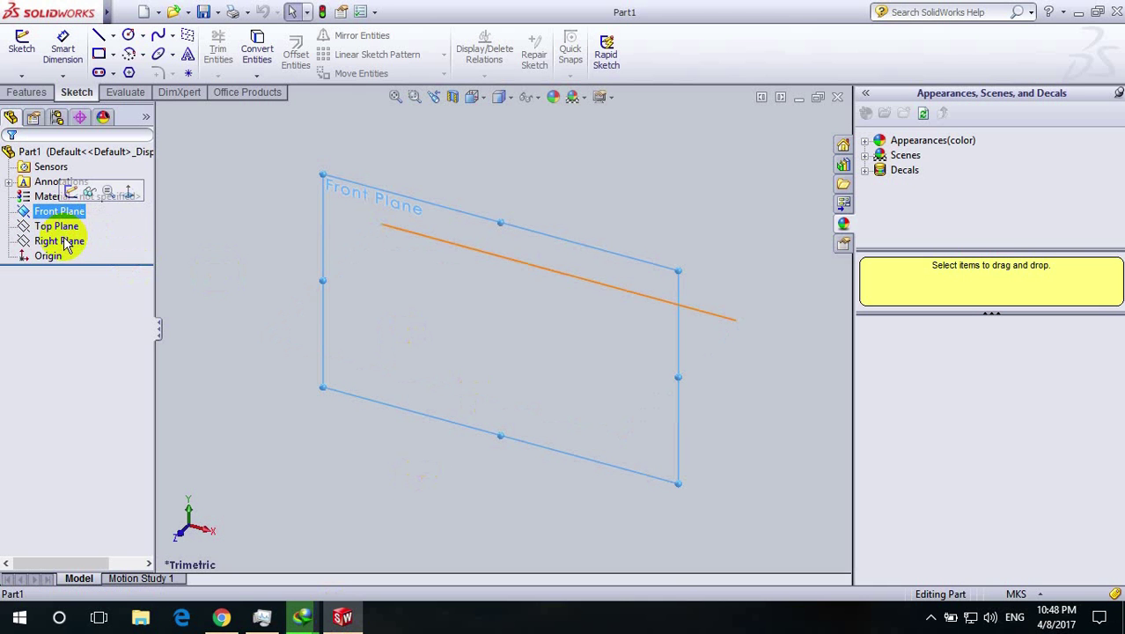
pyautogui.click(65, 241)
pyautogui.click(50, 229)
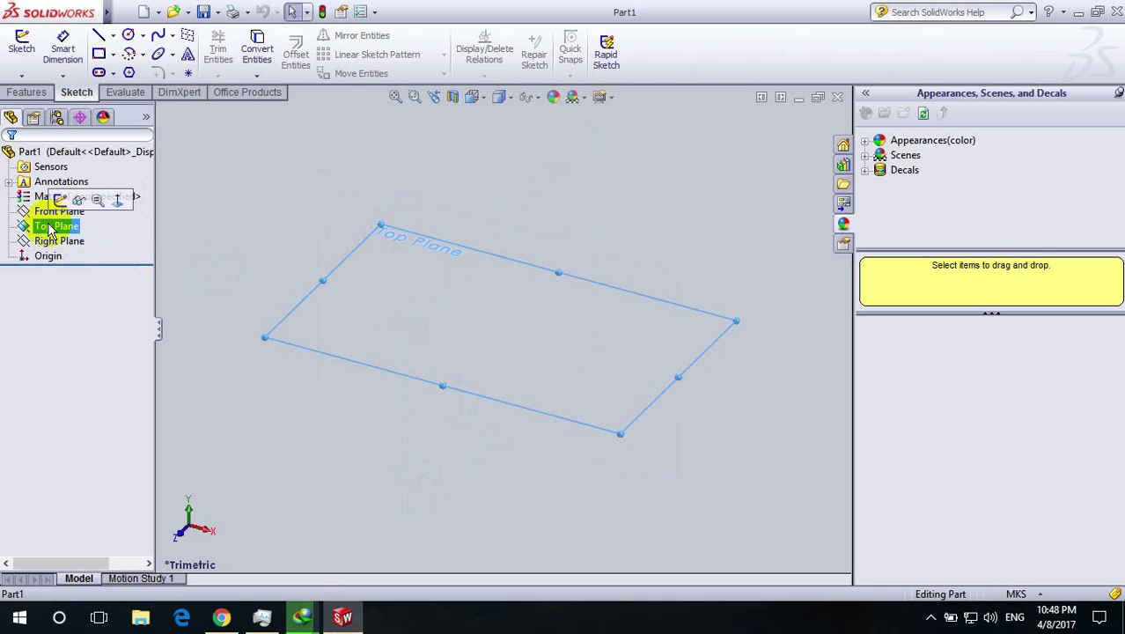
pyautogui.click(48, 212)
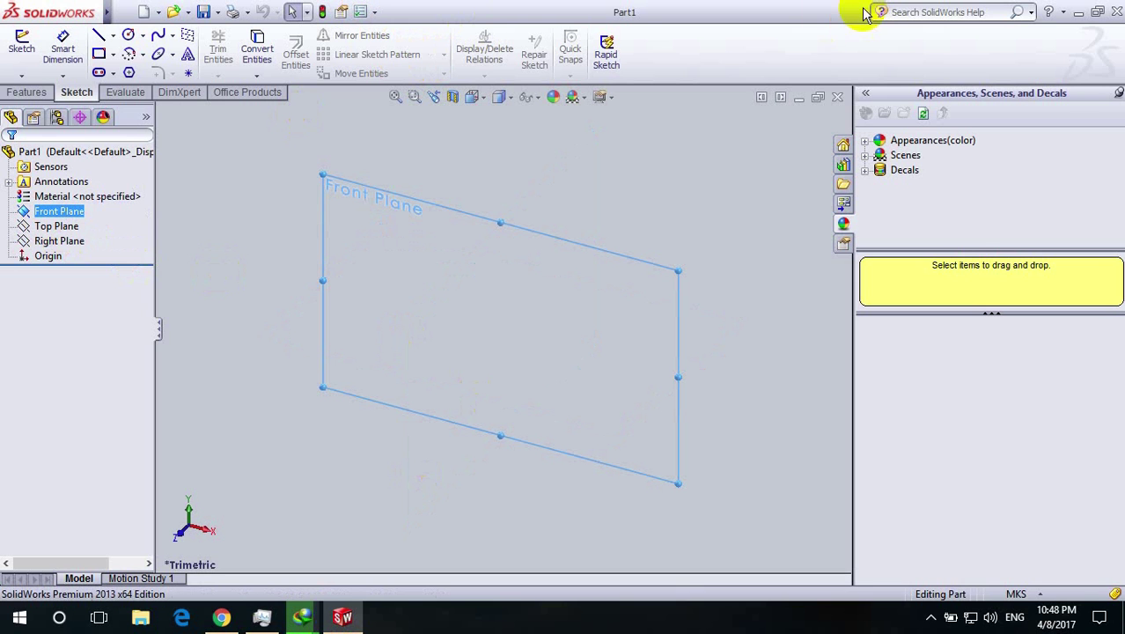
# - Minimise SolidWorks, refresh the desktop, and search Windows for regedit to launch the Registry Editor
pyautogui.click(1080, 13)
pyautogui.rightClick(656, 142)
pyautogui.click(704, 191)
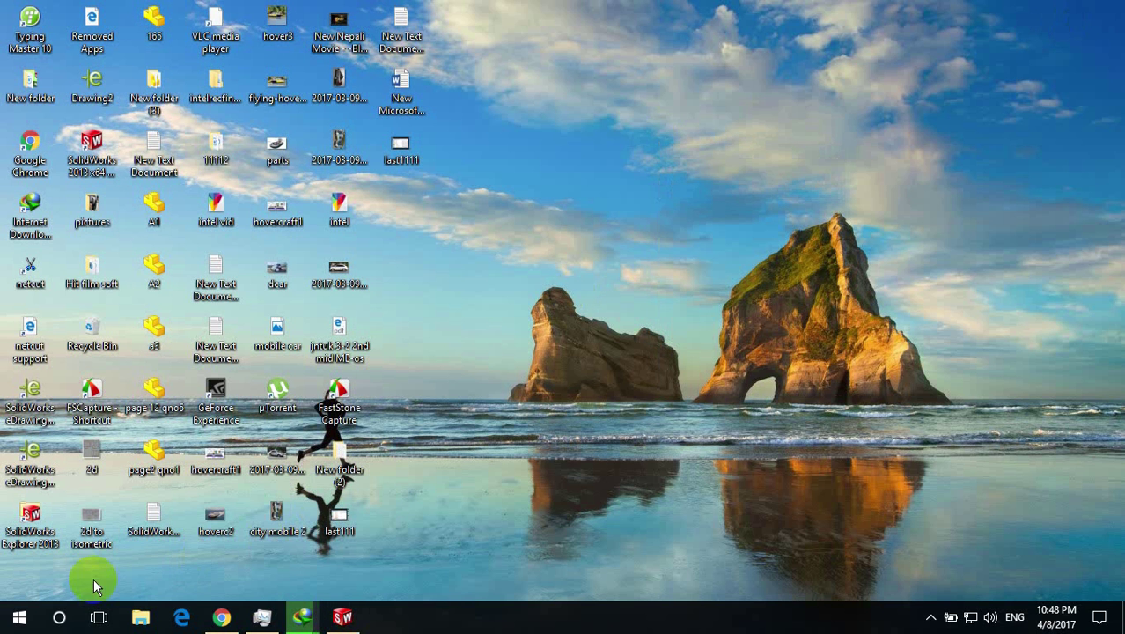
pyautogui.click(59, 617)
pyautogui.write('r')
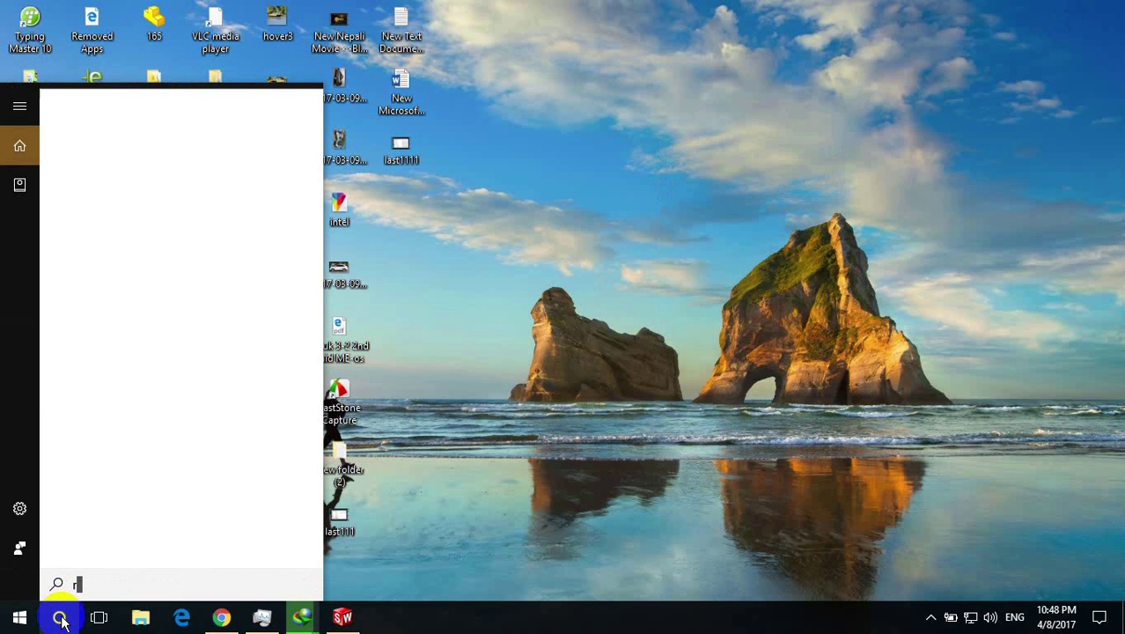
pyautogui.write('egedit')
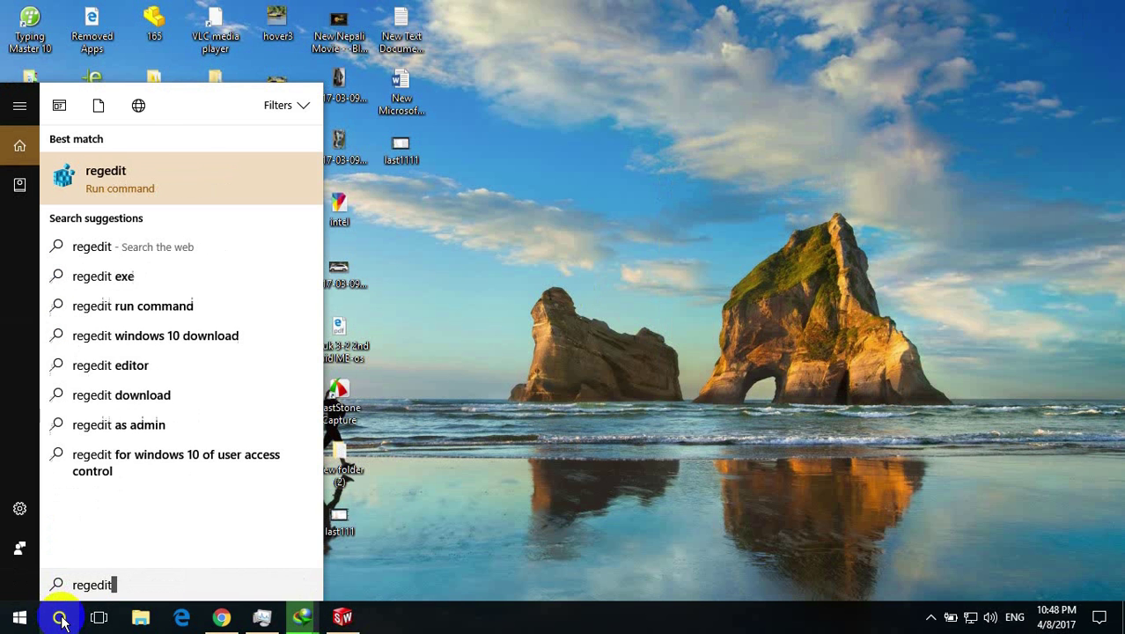
pyautogui.click(191, 179)
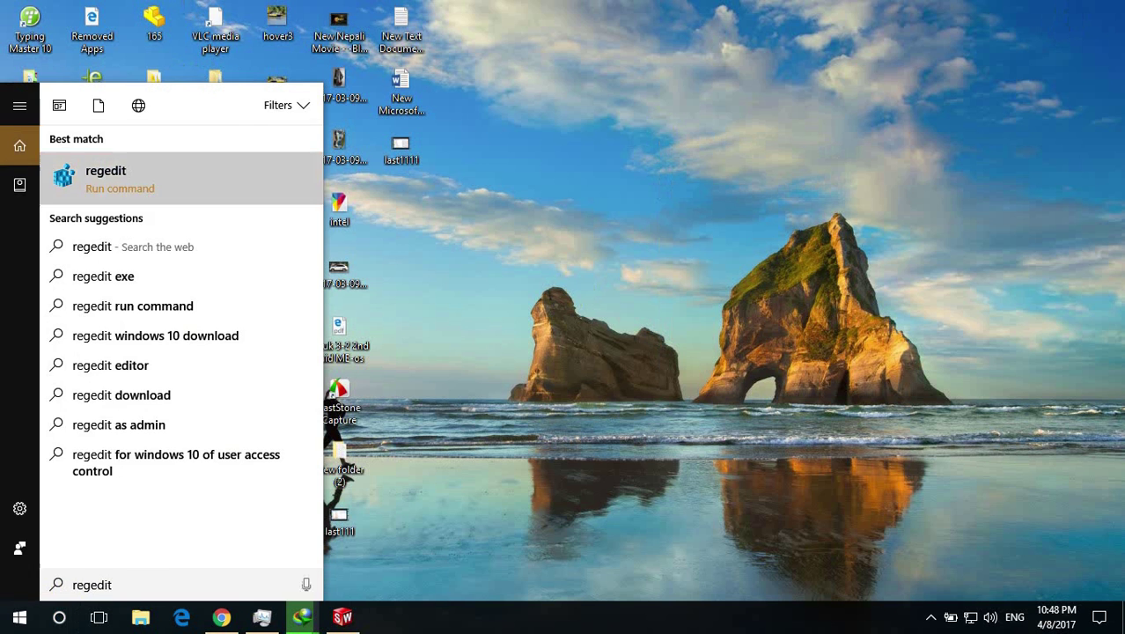
# - Collapse the expanded Performance, Solidworks, SOFTWARE and HKEY_CURRENT_USER branches so only the root keys remain
pyautogui.scroll(9, 171, 247)
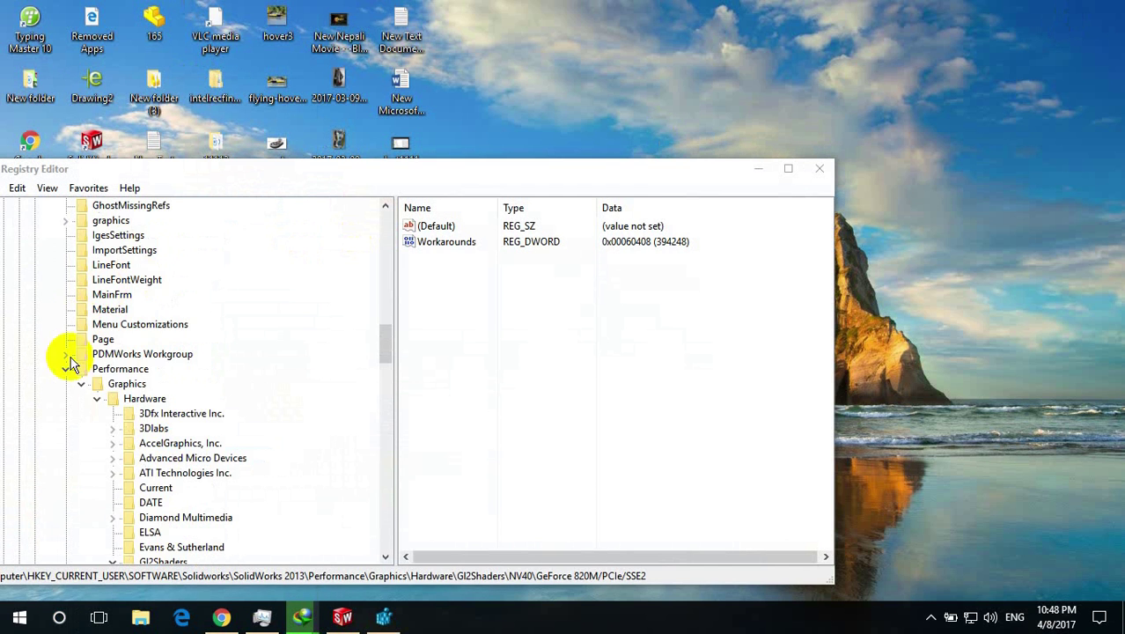
pyautogui.click(67, 369)
pyautogui.scroll(11, 59, 319)
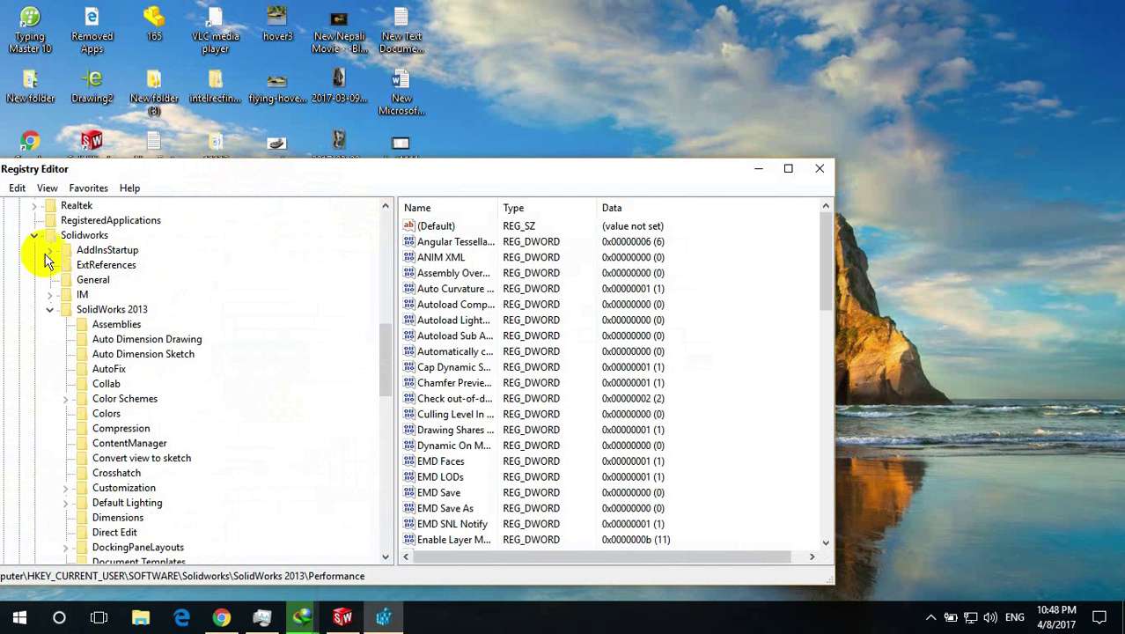
pyautogui.click(34, 236)
pyautogui.scroll(9, 30, 244)
pyautogui.click(20, 261)
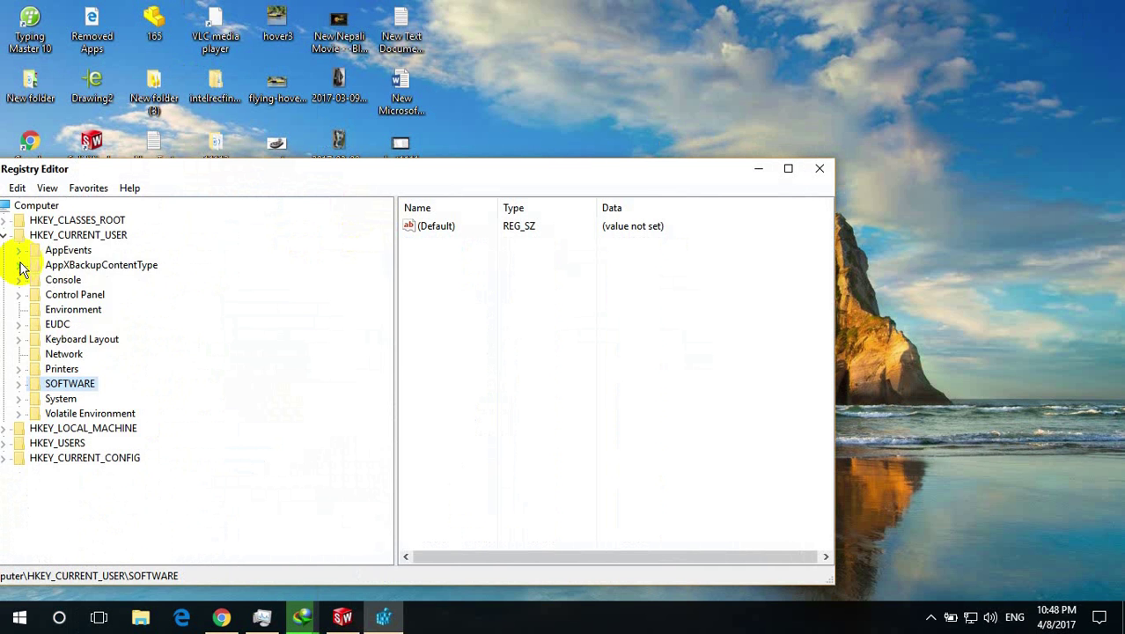
pyautogui.click(5, 236)
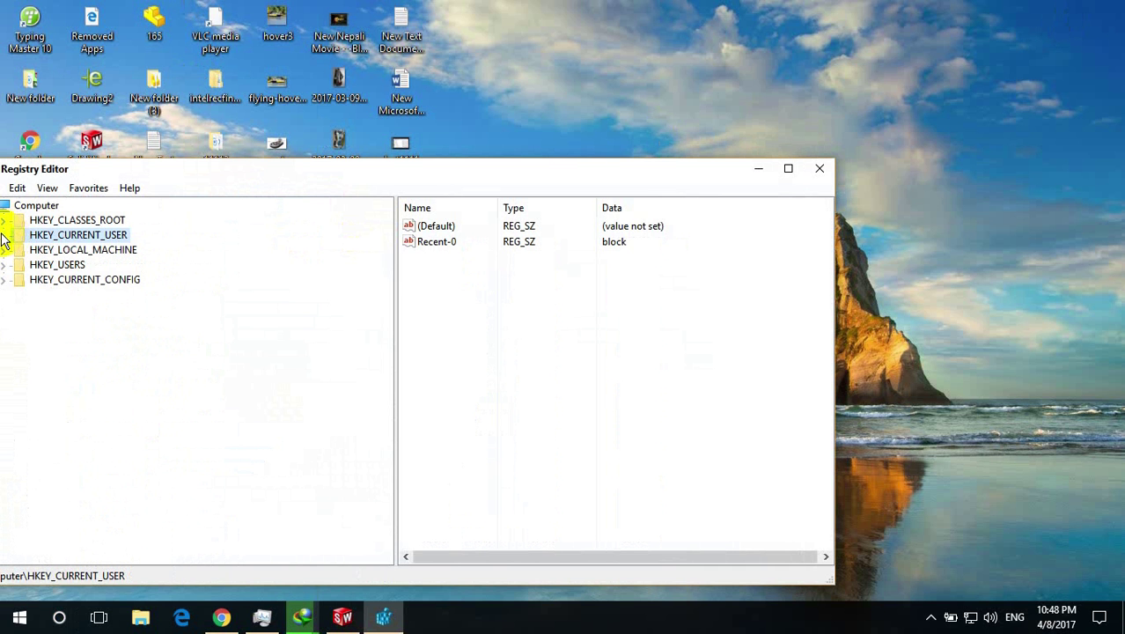
# - Expand the registry path HKEY_CURRENT_USER, SOFTWARE, Solidworks
pyautogui.click(4, 235)
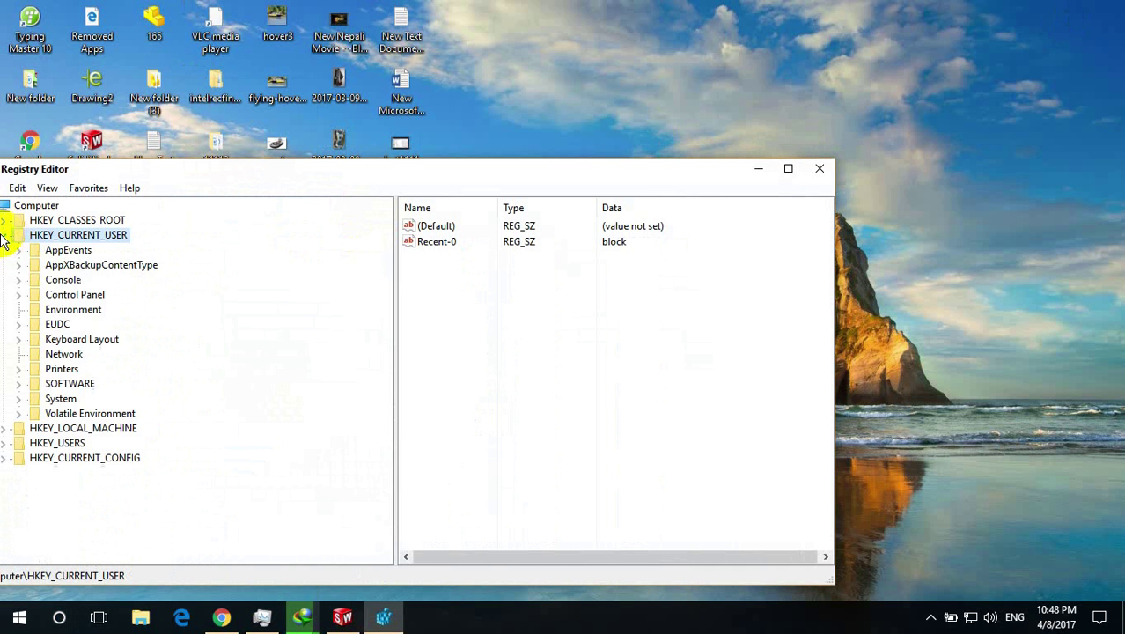
pyautogui.click(19, 384)
pyautogui.scroll(-4, 75, 375)
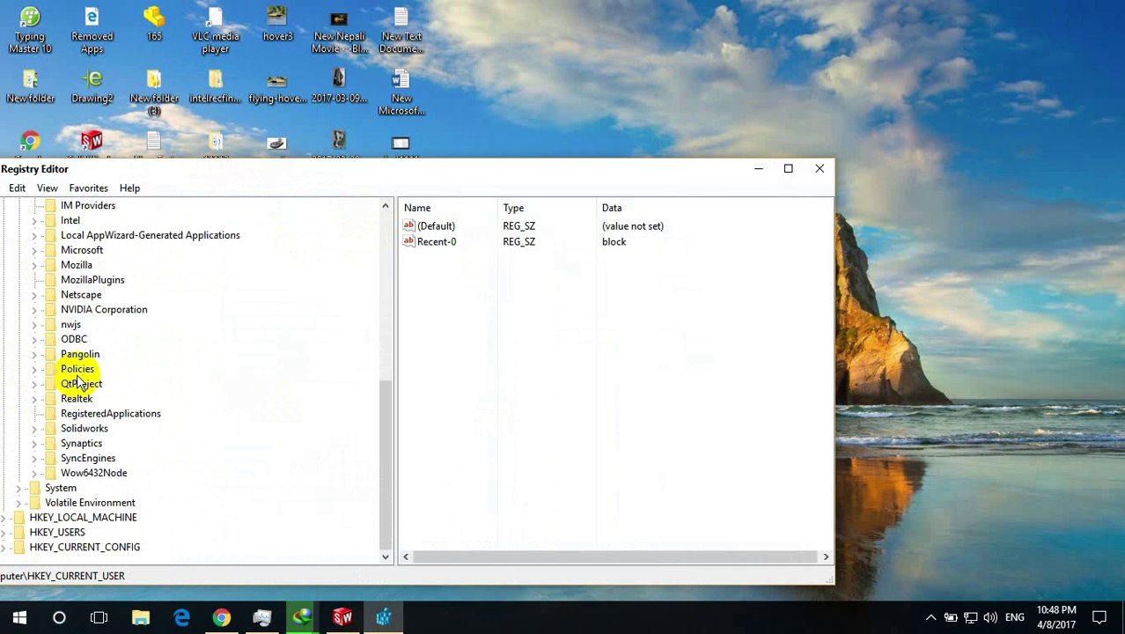
pyautogui.scroll(1, 77, 377)
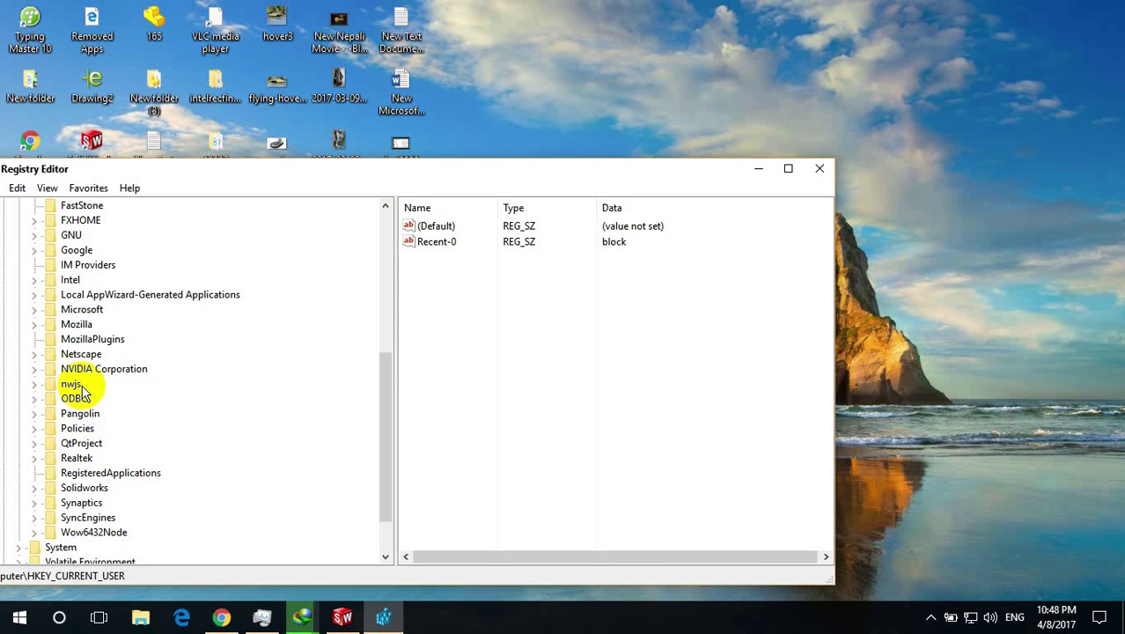
pyautogui.scroll(3, 82, 393)
pyautogui.scroll(-3, 85, 393)
pyautogui.click(34, 490)
# - Expand Performance under the SolidWorks 2013 key down to the Graphics and Hardware subkeys
pyautogui.scroll(-2, 122, 432)
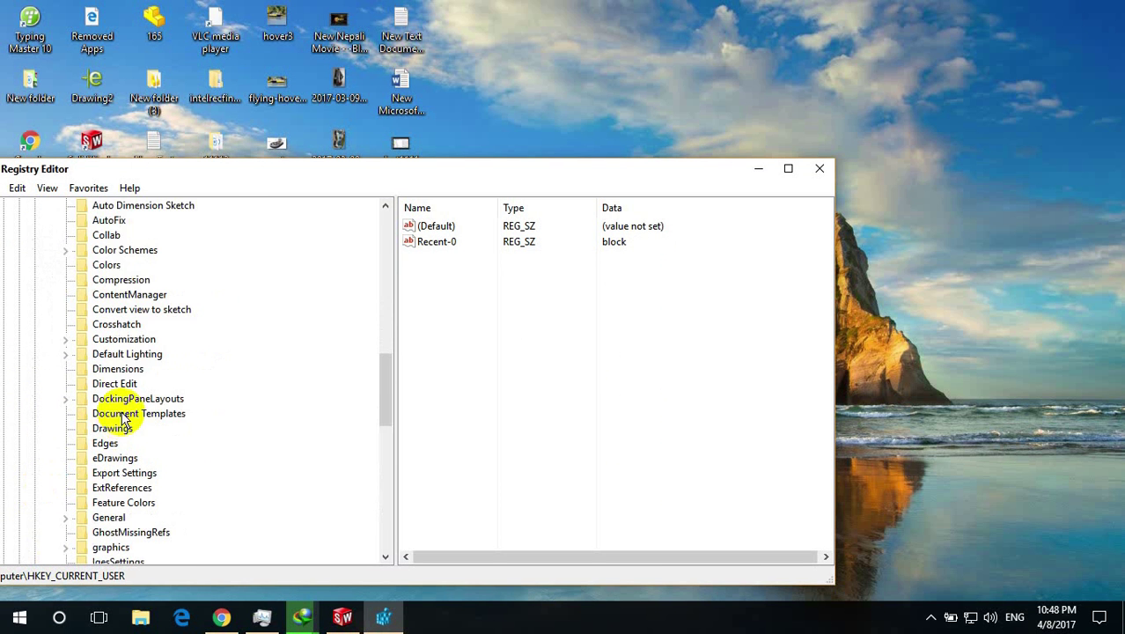
pyautogui.scroll(4, 123, 413)
pyautogui.scroll(-3, 112, 352)
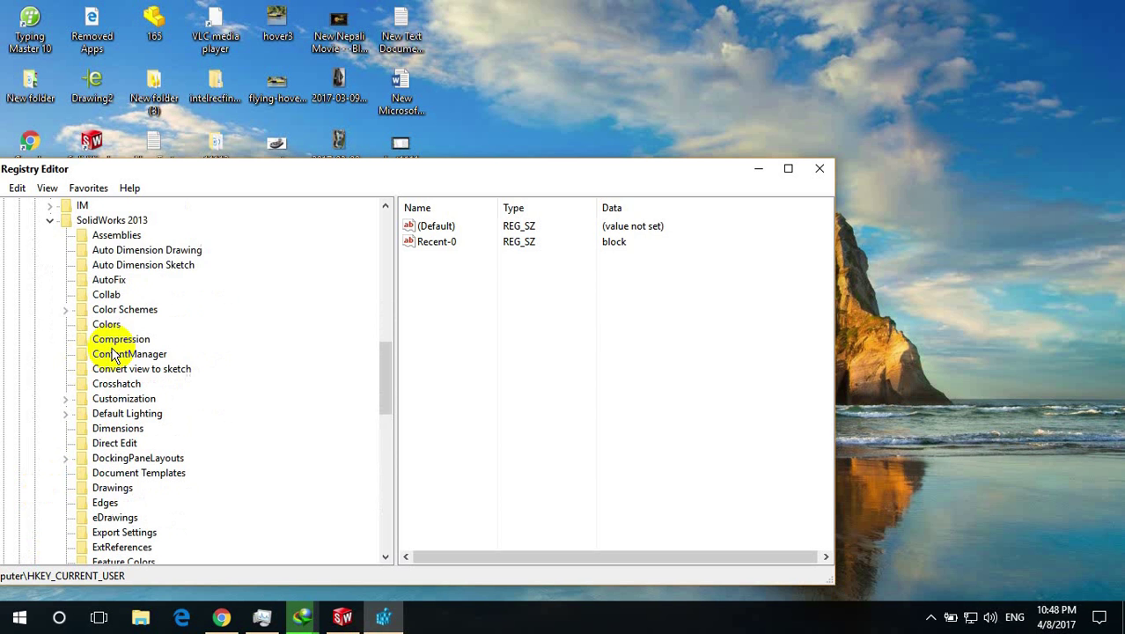
pyautogui.scroll(-7, 107, 387)
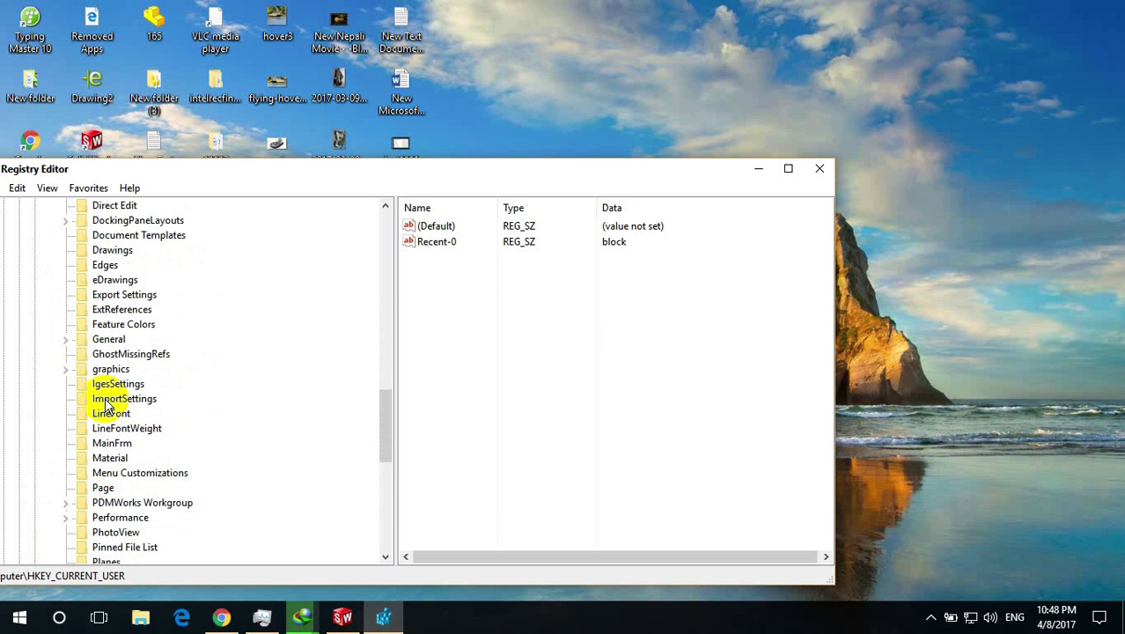
pyautogui.scroll(-1, 107, 403)
pyautogui.scroll(-1, 105, 401)
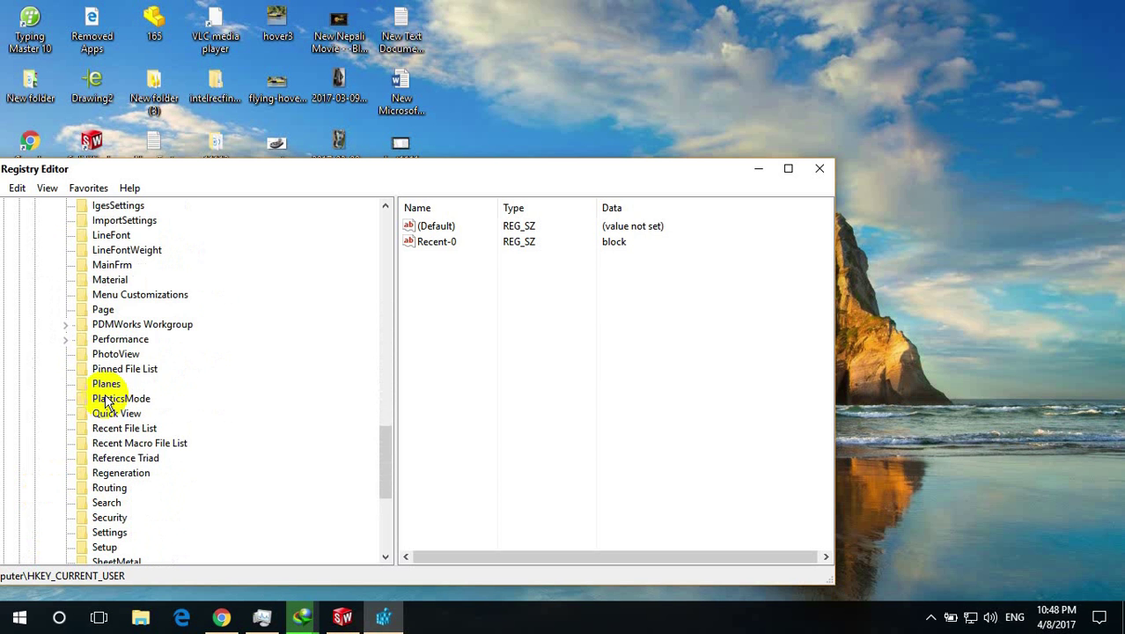
pyautogui.click(67, 339)
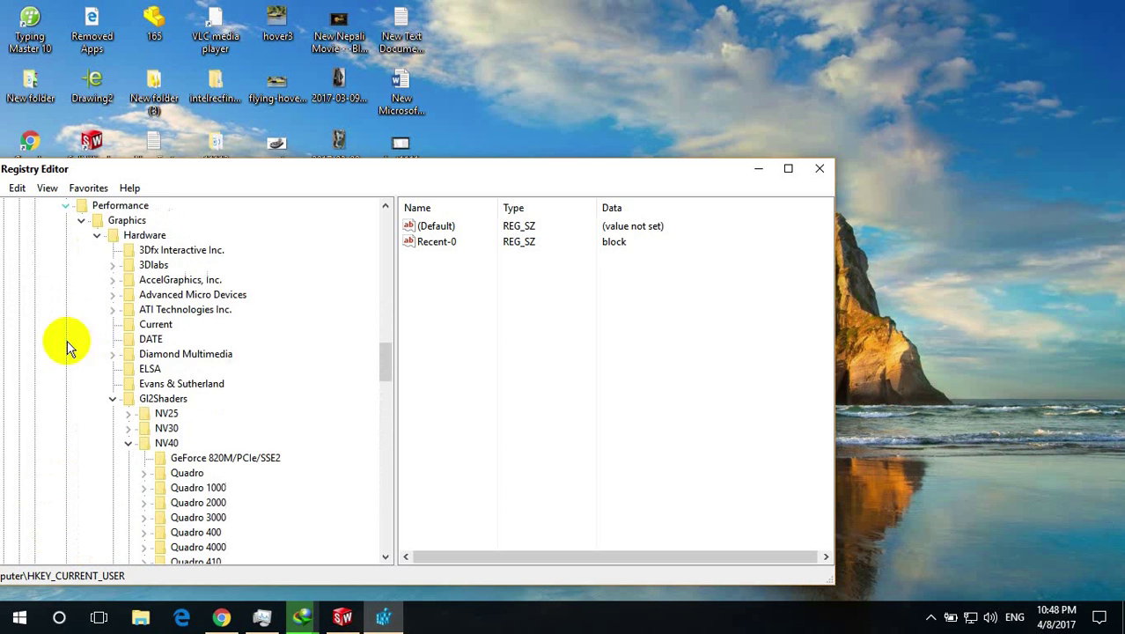
pyautogui.click(97, 236)
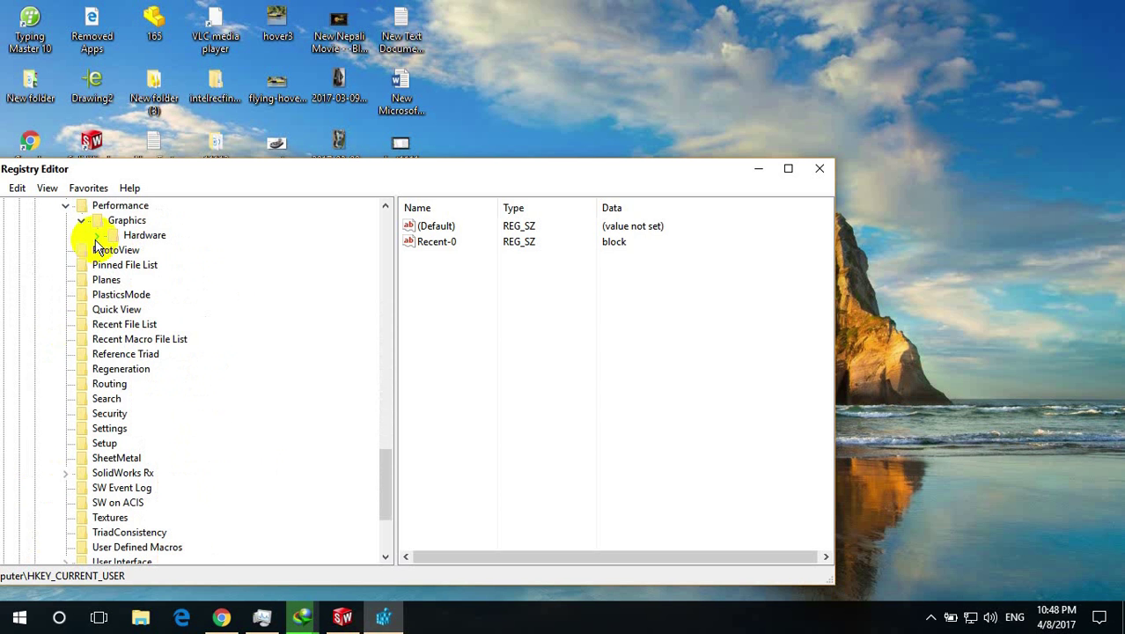
pyautogui.click(97, 236)
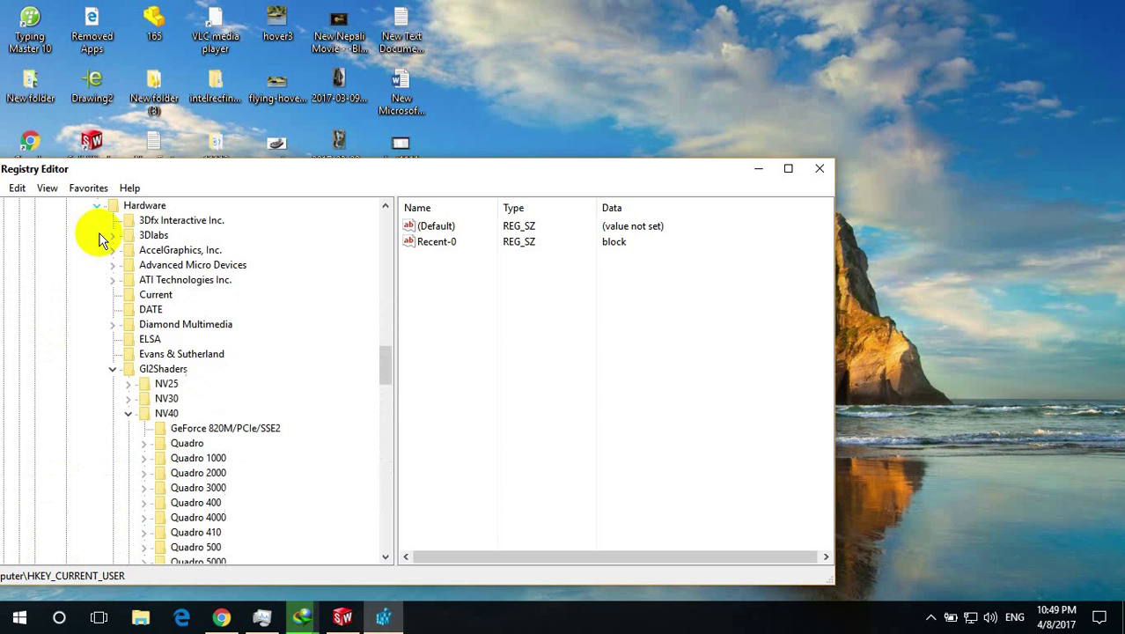
# - Collapse the Gl2Shaders branch and select the Current key under Hardware to list its values
pyautogui.scroll(-1, 193, 384)
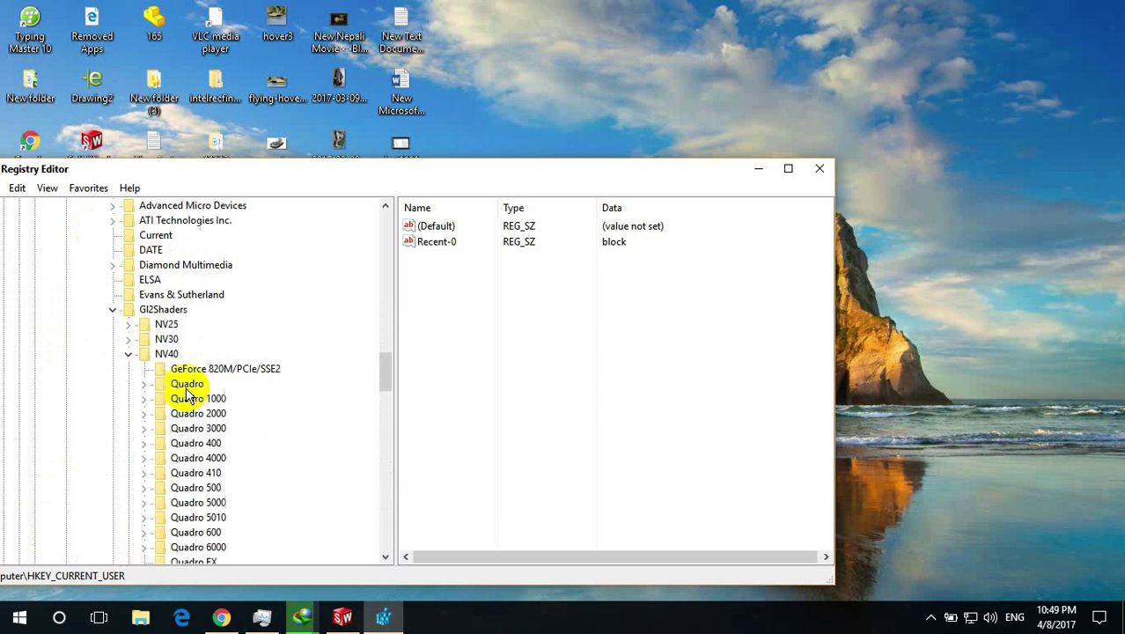
pyautogui.click(112, 310)
pyautogui.scroll(1, 109, 314)
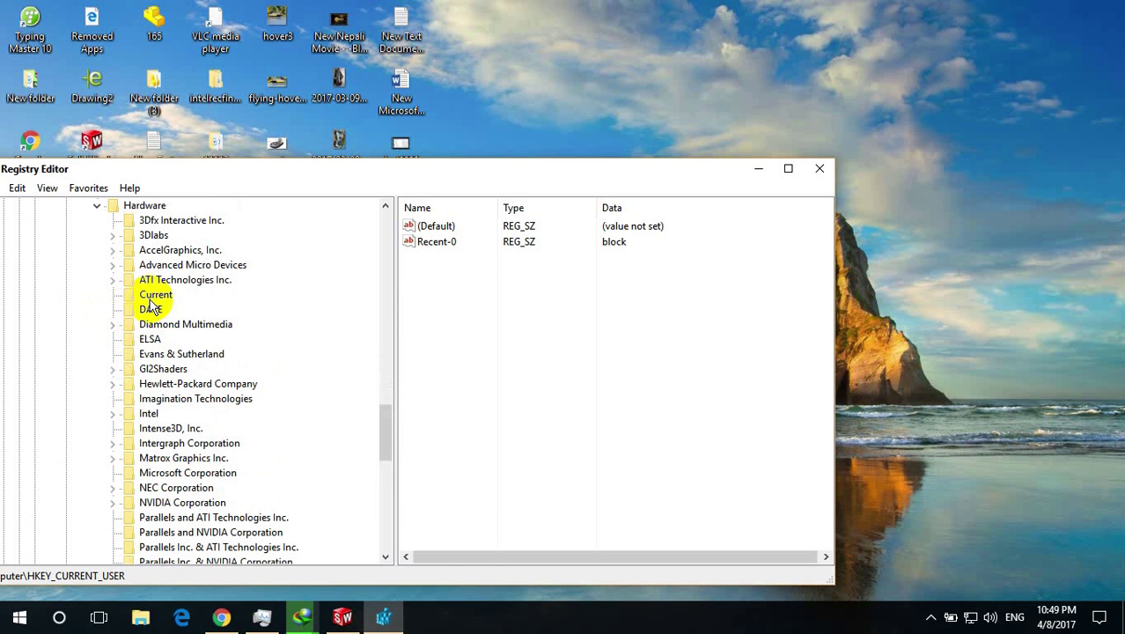
pyautogui.click(154, 295)
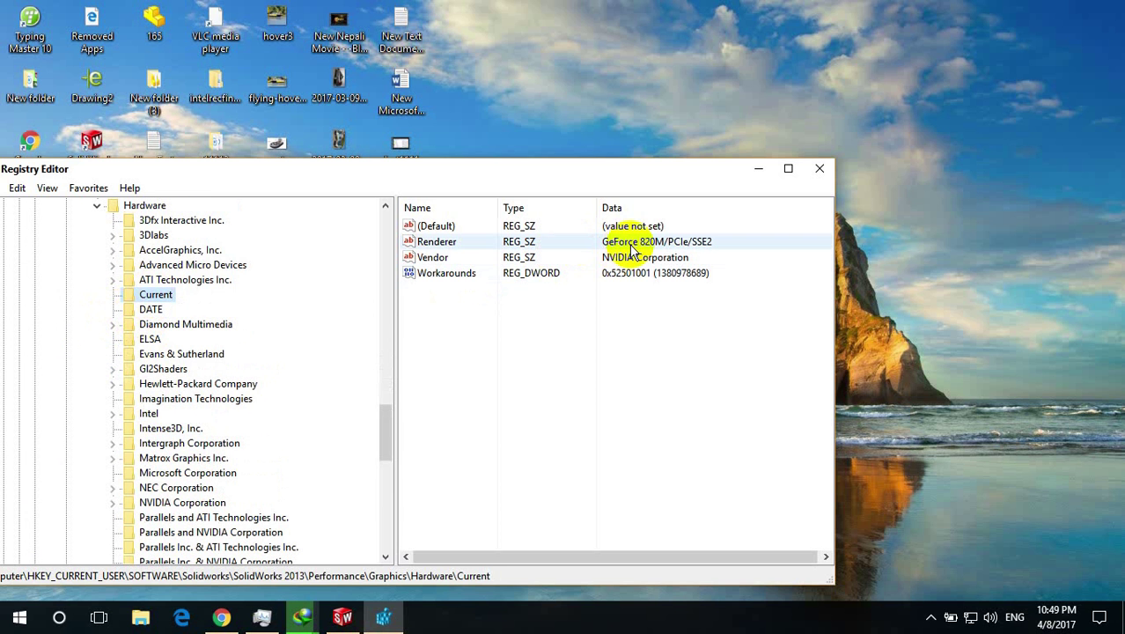
# - Minimise the Registry Editor, refresh the desktop, and close the running SolidWorks window
pyautogui.click(758, 169)
pyautogui.rightClick(657, 141)
pyautogui.click(679, 171)
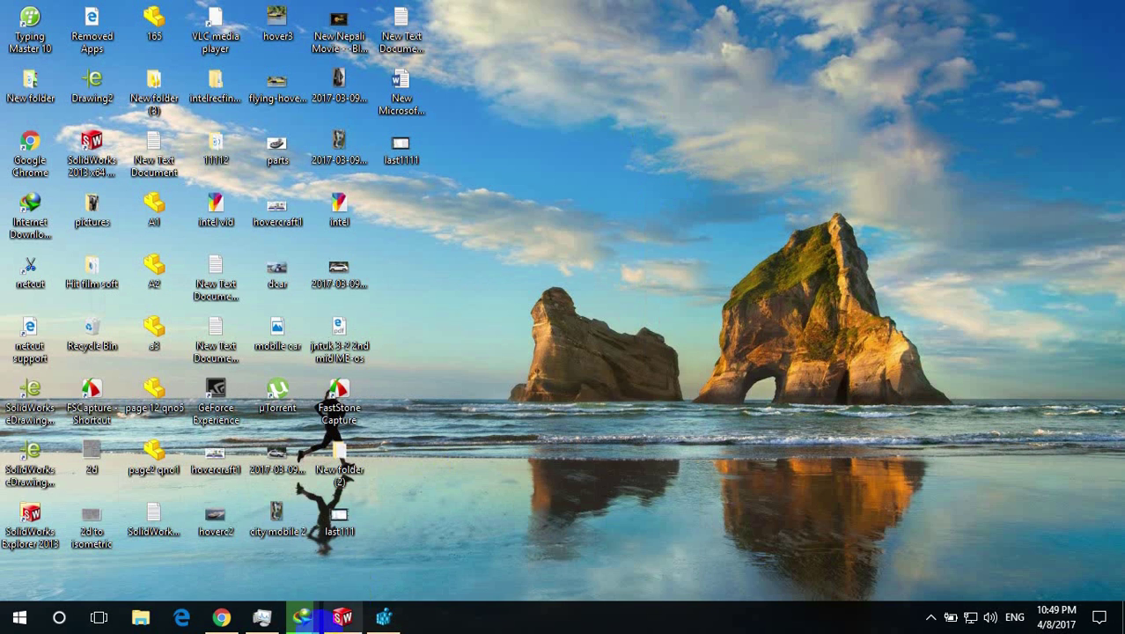
pyautogui.moveTo(338, 622)
pyautogui.click(417, 493)
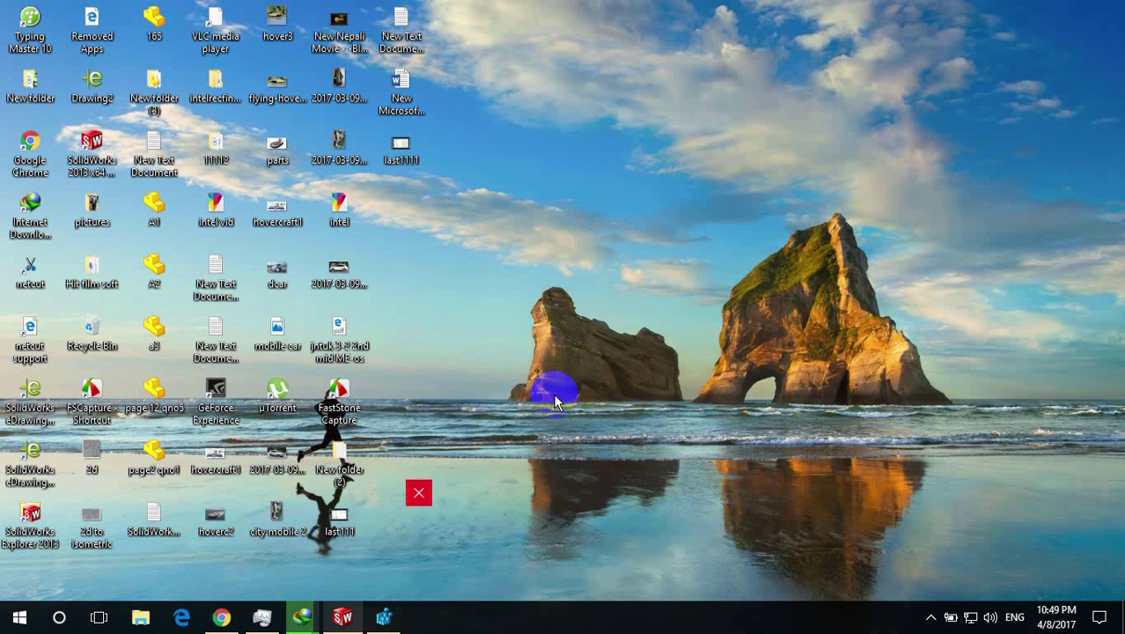
# - Launch SolidWorks 2013 x64 Edition from the desktop with the High-performance NVIDIA processor
pyautogui.click(110, 167)
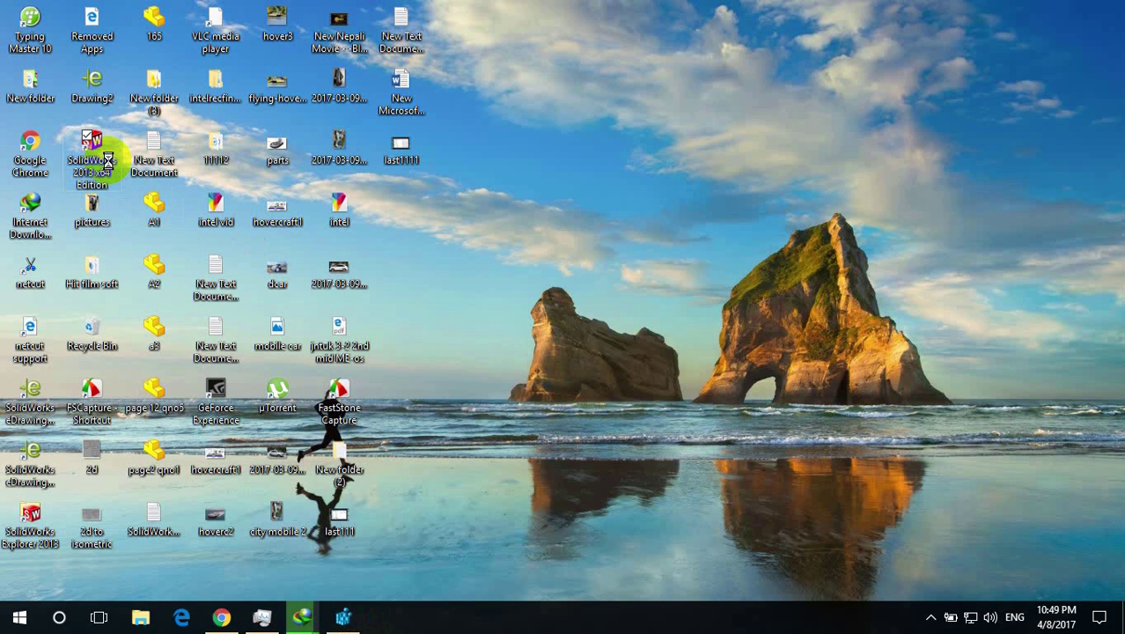
pyautogui.rightClick(108, 161)
pyautogui.moveTo(297, 201)
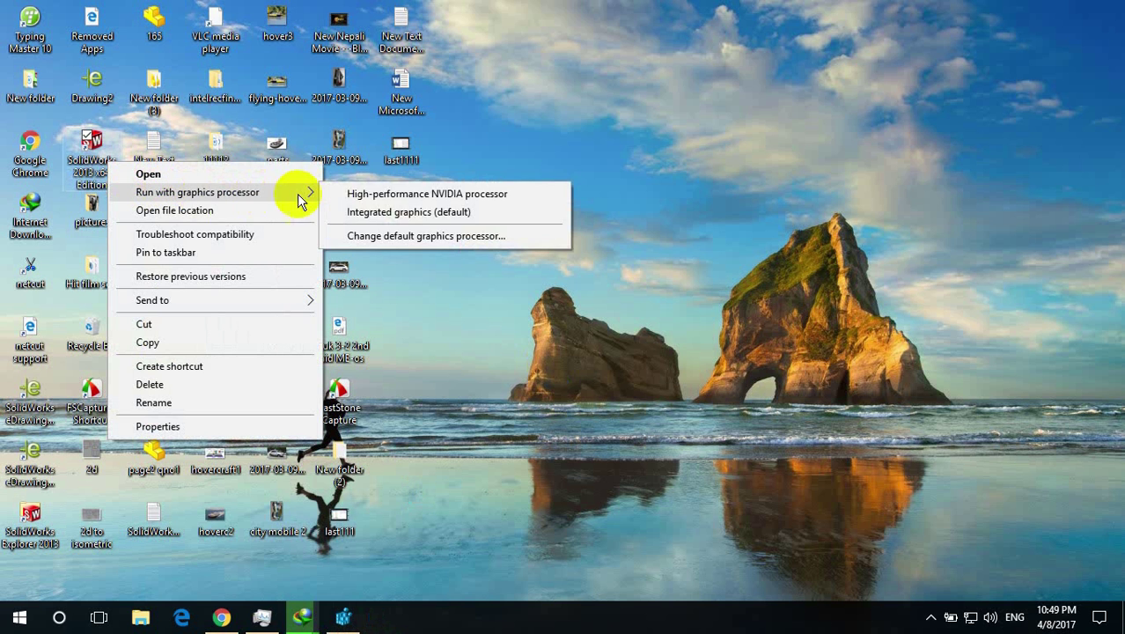
pyautogui.click(356, 201)
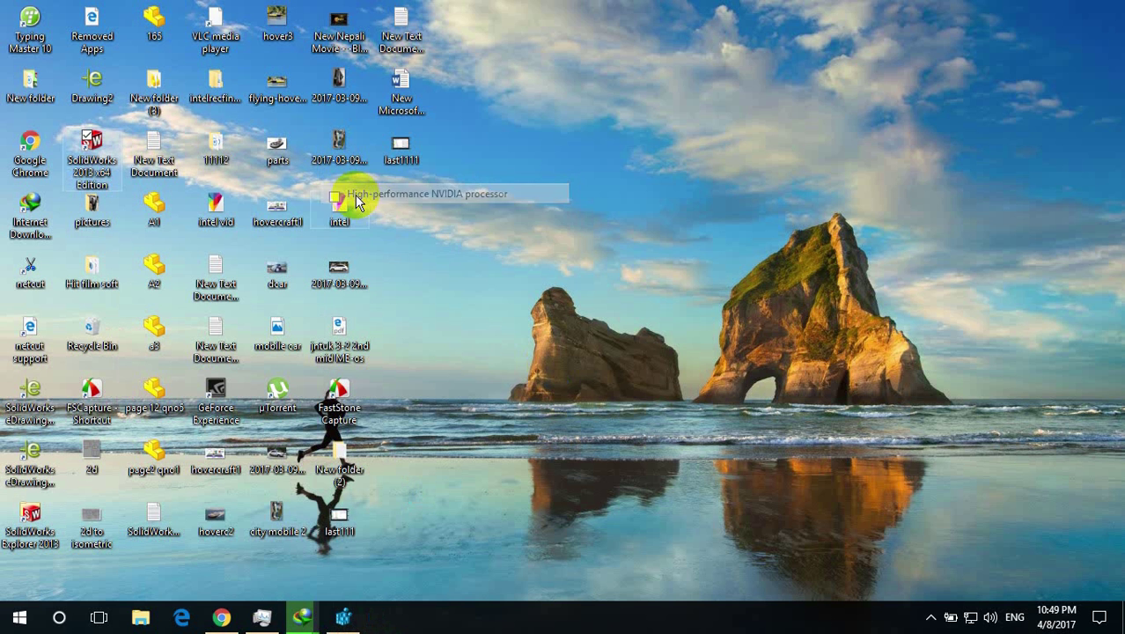
# - Return to the Registry Editor and copy the Renderer value data from the Current key, leaving the value as it is
pyautogui.moveTo(336, 619)
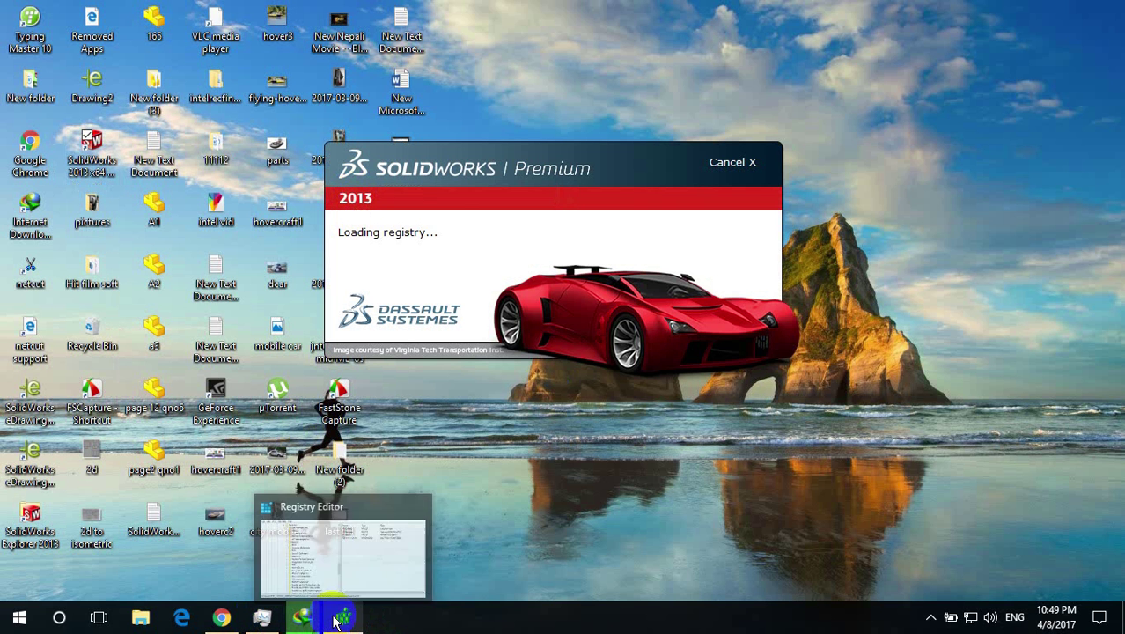
pyautogui.click(359, 555)
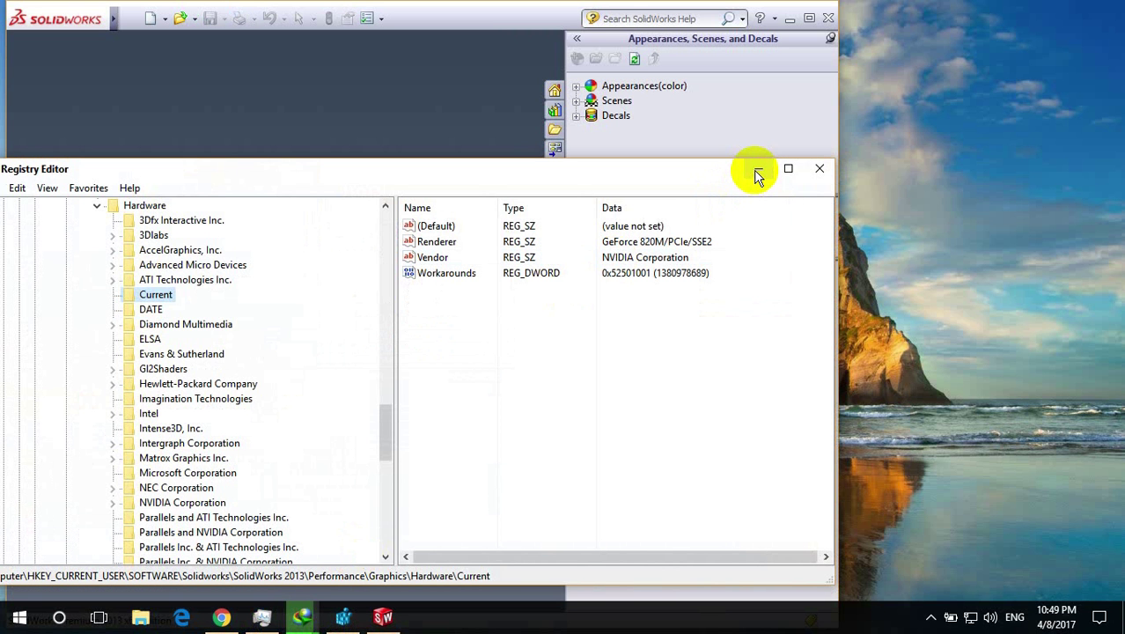
pyautogui.doubleClick(636, 250)
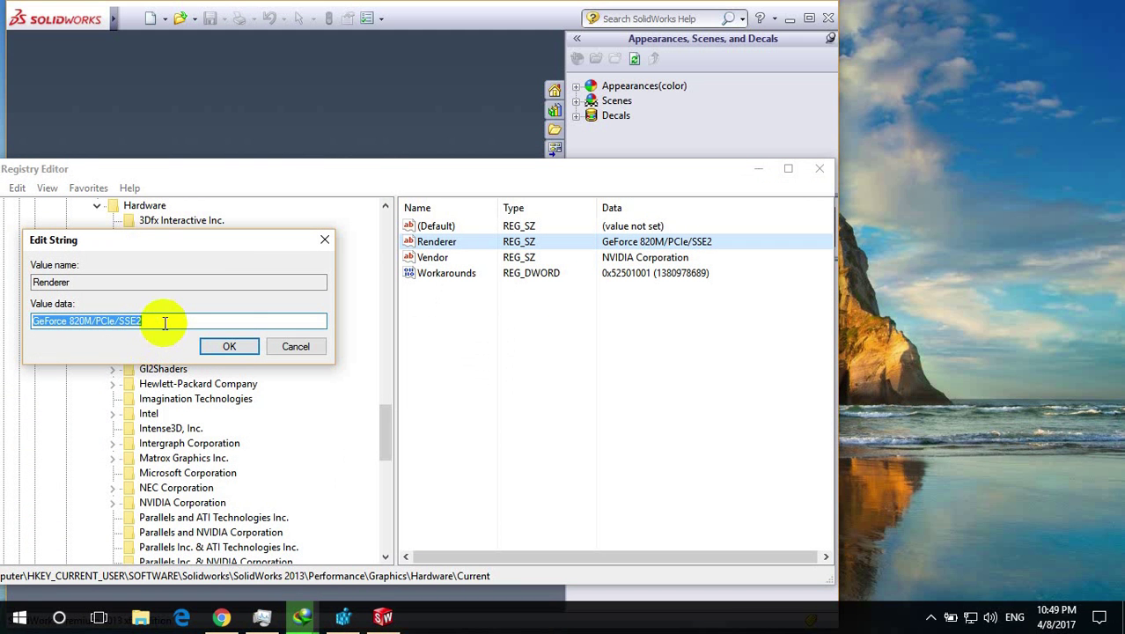
pyautogui.rightClick(165, 325)
pyautogui.click(211, 377)
pyautogui.click(221, 345)
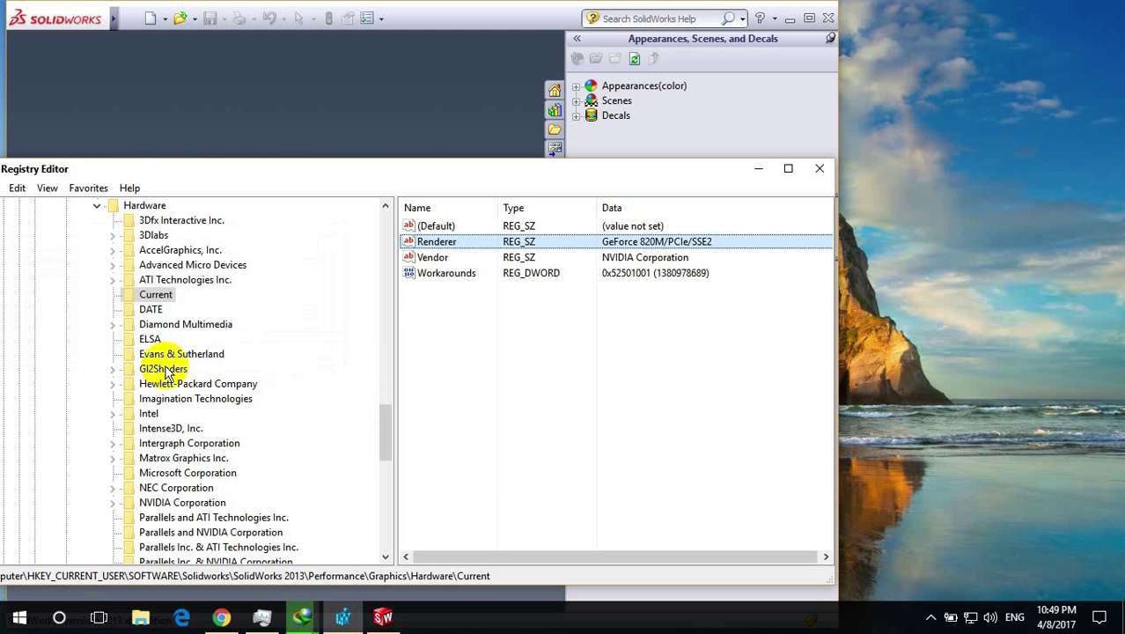
# - Expand the Gl2Shaders key under Hardware and collapse its NV40 subkey
pyautogui.scroll(-1, 157, 357)
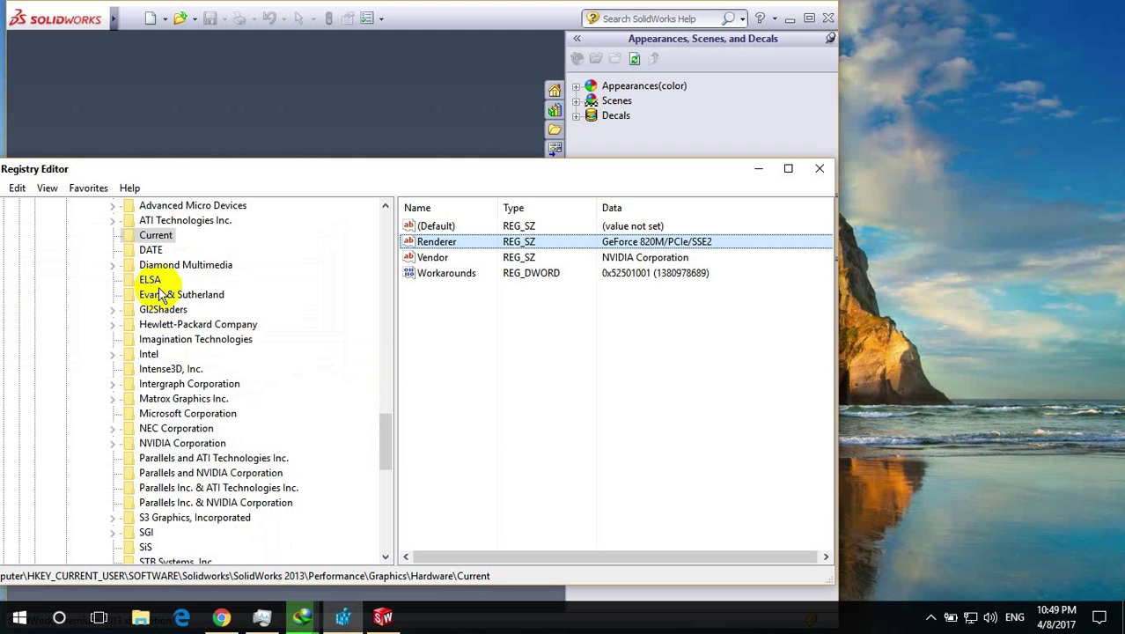
pyautogui.click(151, 309)
pyautogui.click(113, 309)
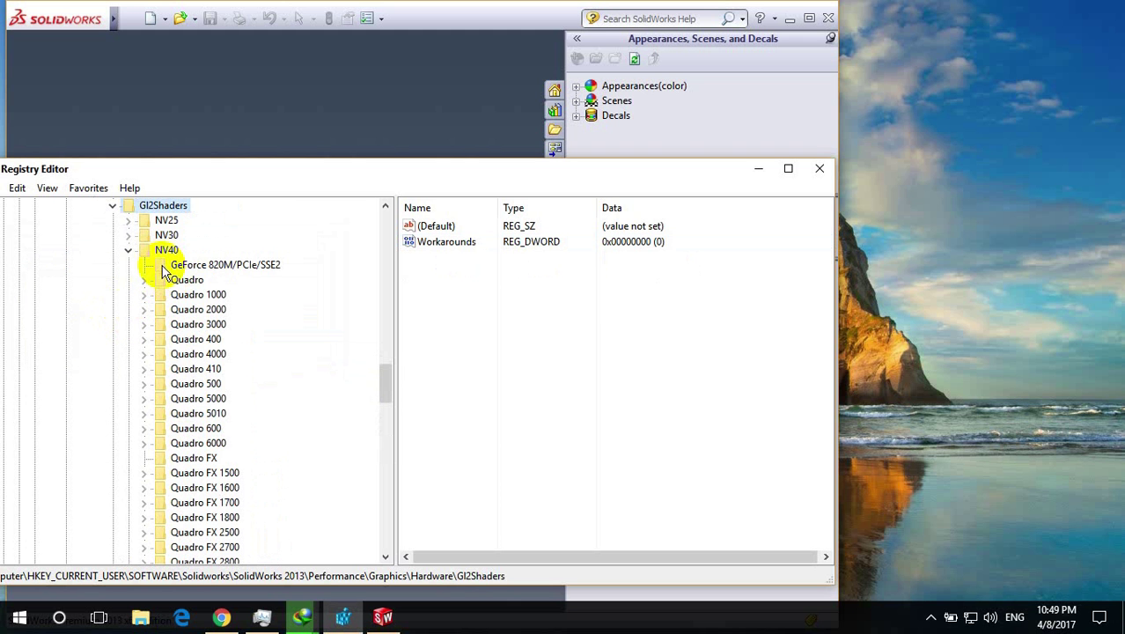
pyautogui.scroll(1, 119, 268)
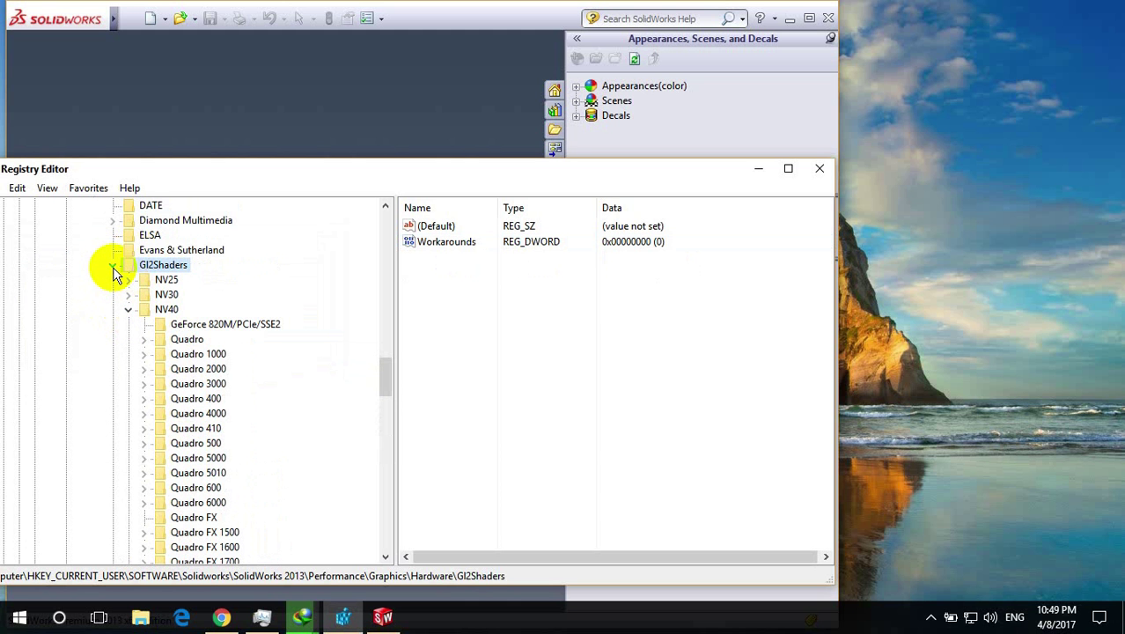
pyautogui.click(127, 310)
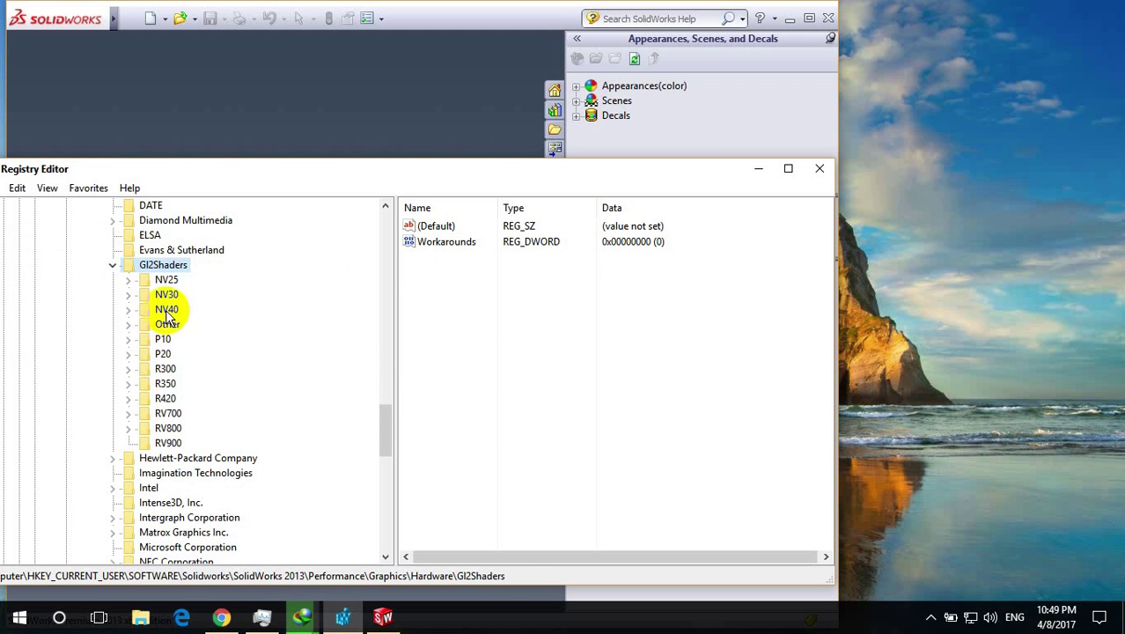
pyautogui.click(167, 310)
pyautogui.rightClick(164, 308)
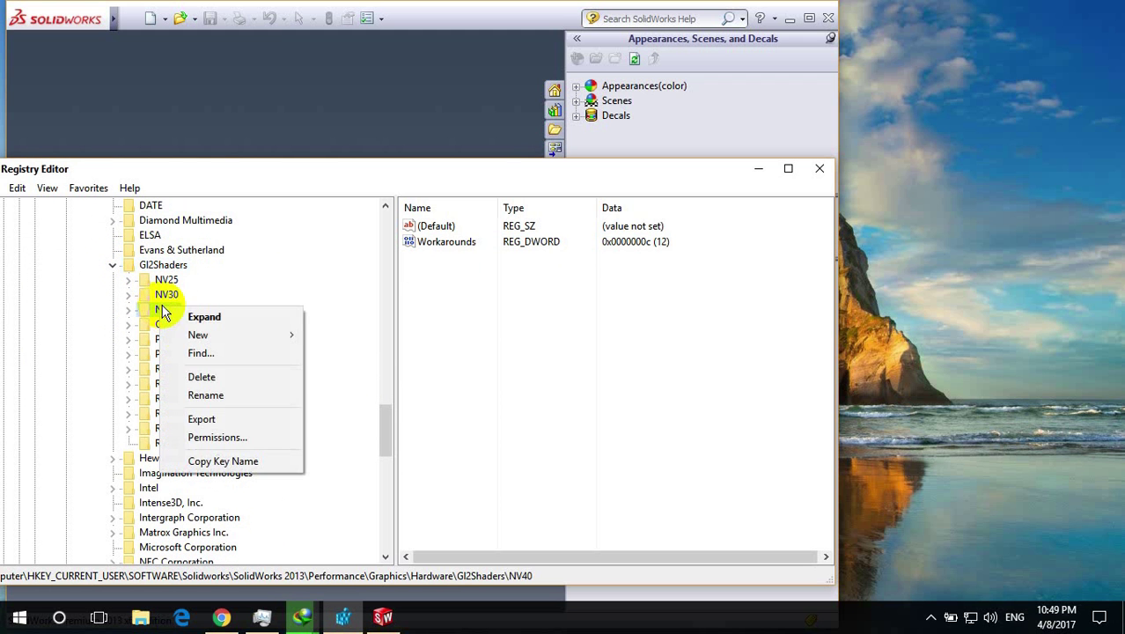
pyautogui.moveTo(195, 336)
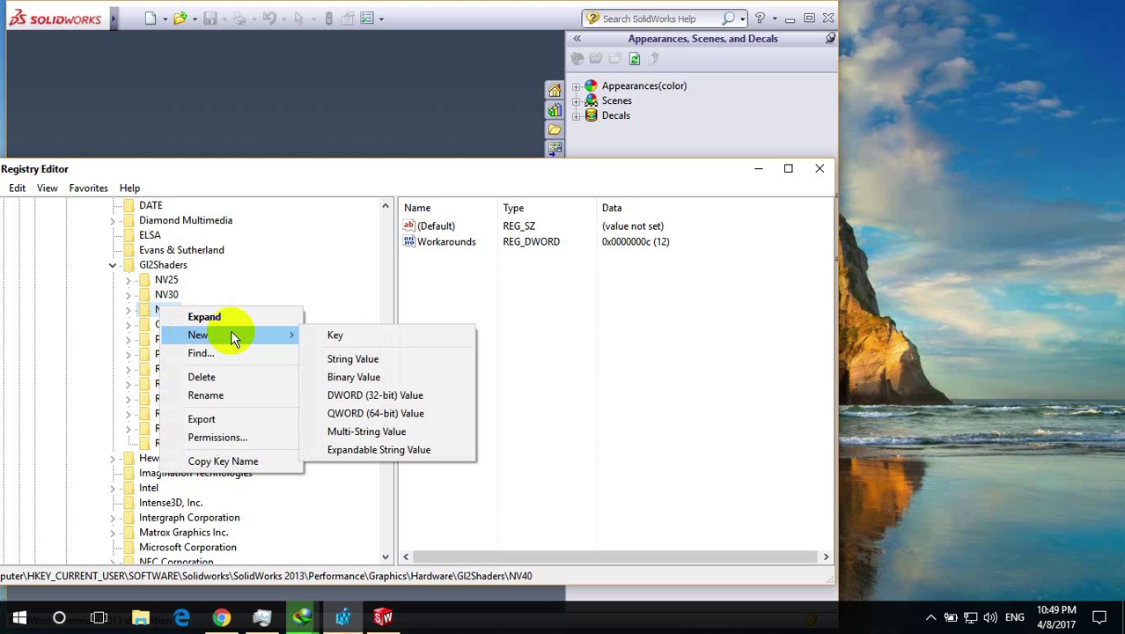
pyautogui.click(343, 338)
pyautogui.scroll(8, 326, 372)
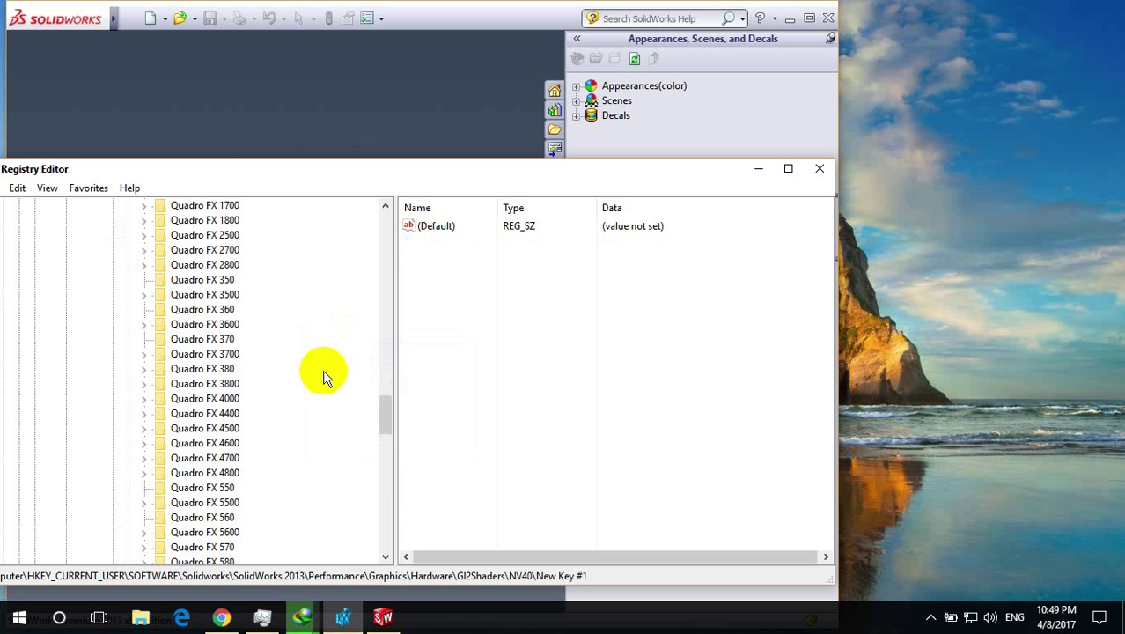
pyautogui.scroll(3, 323, 371)
pyautogui.scroll(-7, 242, 326)
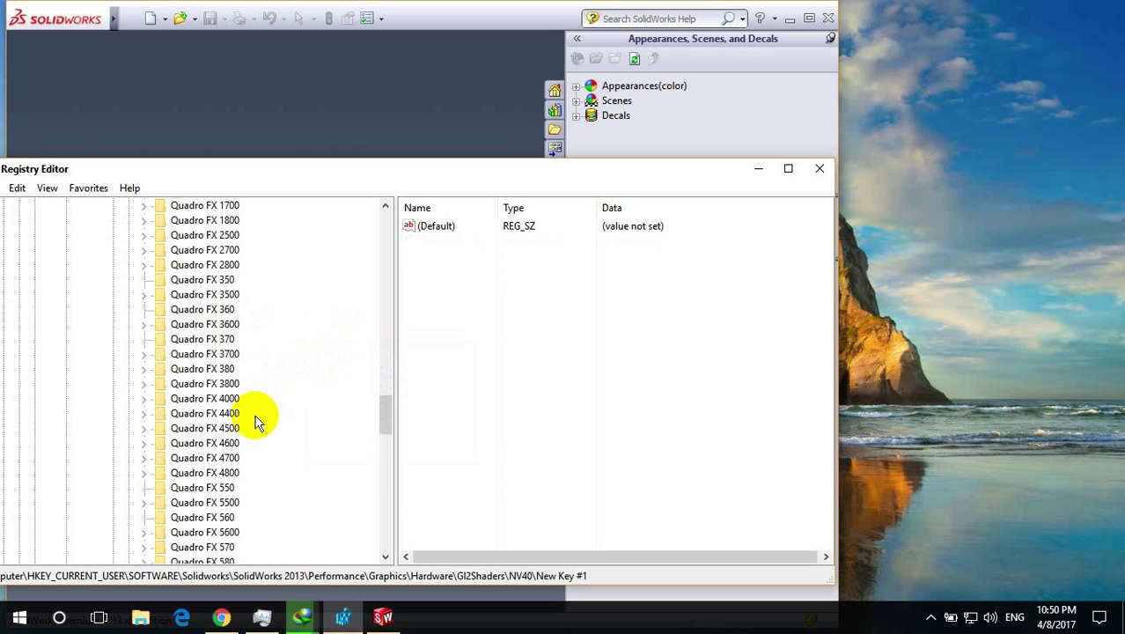
pyautogui.scroll(-4, 258, 423)
pyautogui.rightClick(202, 554)
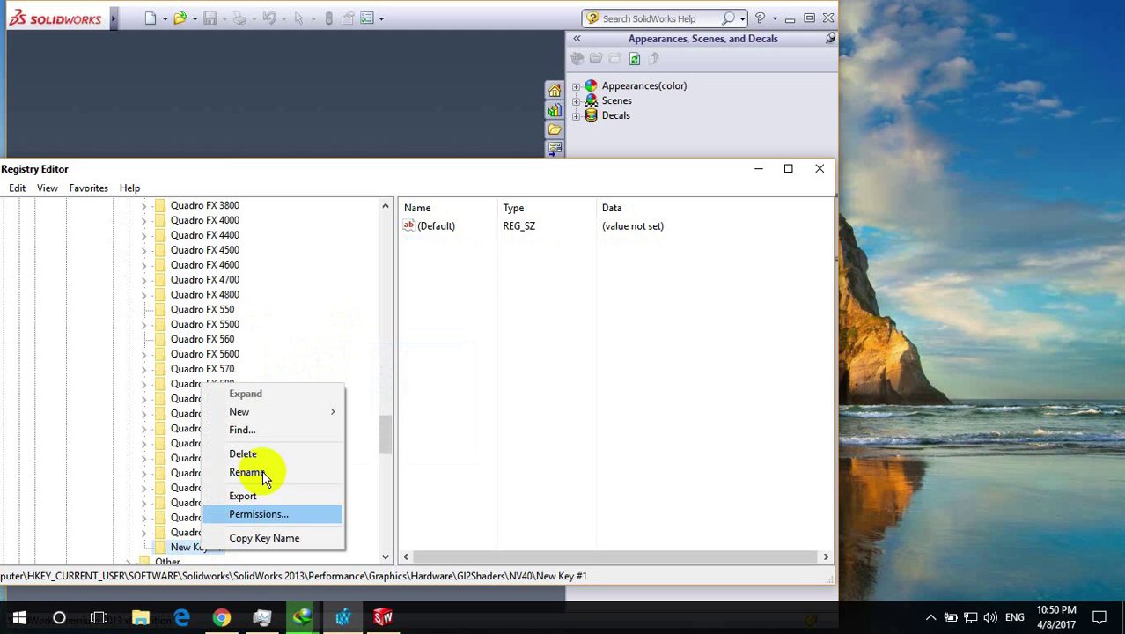
pyautogui.click(267, 451)
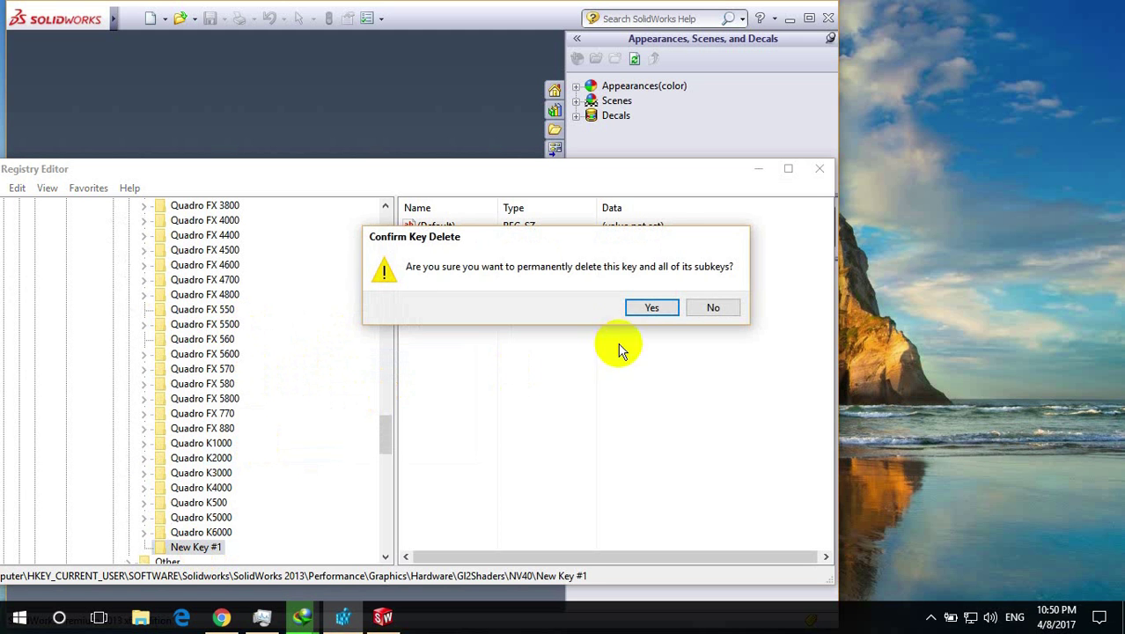
pyautogui.click(648, 307)
# - Delete the existing GeForce 820M/PCIe/SSE2 key under NV40 and confirm the deletion
pyautogui.scroll(9, 273, 352)
pyautogui.scroll(3, 265, 362)
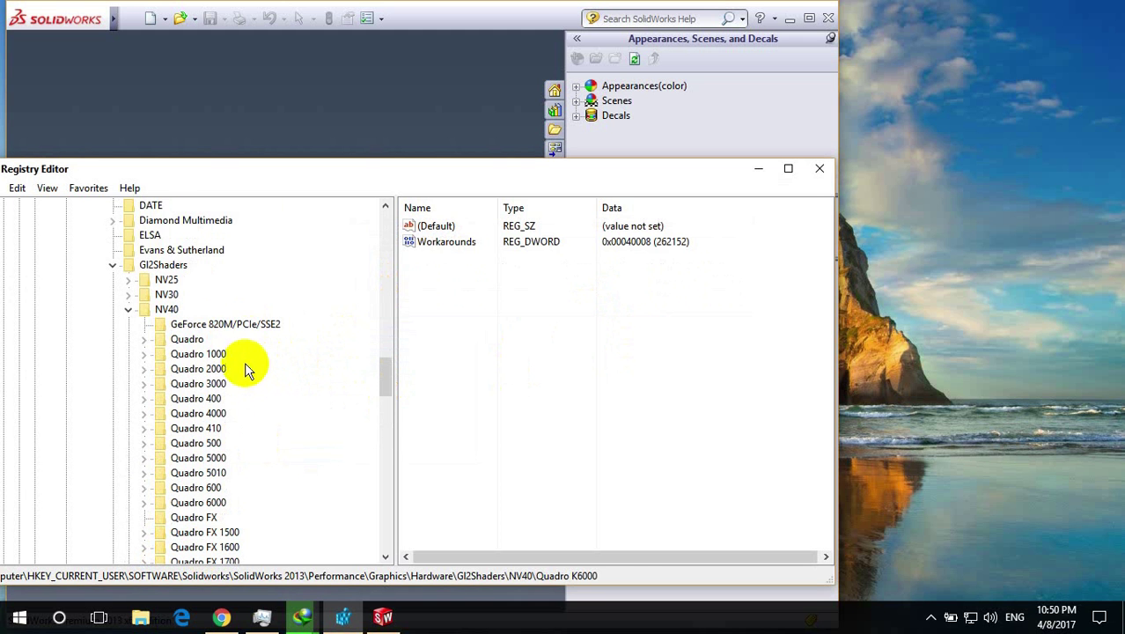
pyautogui.click(196, 324)
pyautogui.rightClick(200, 326)
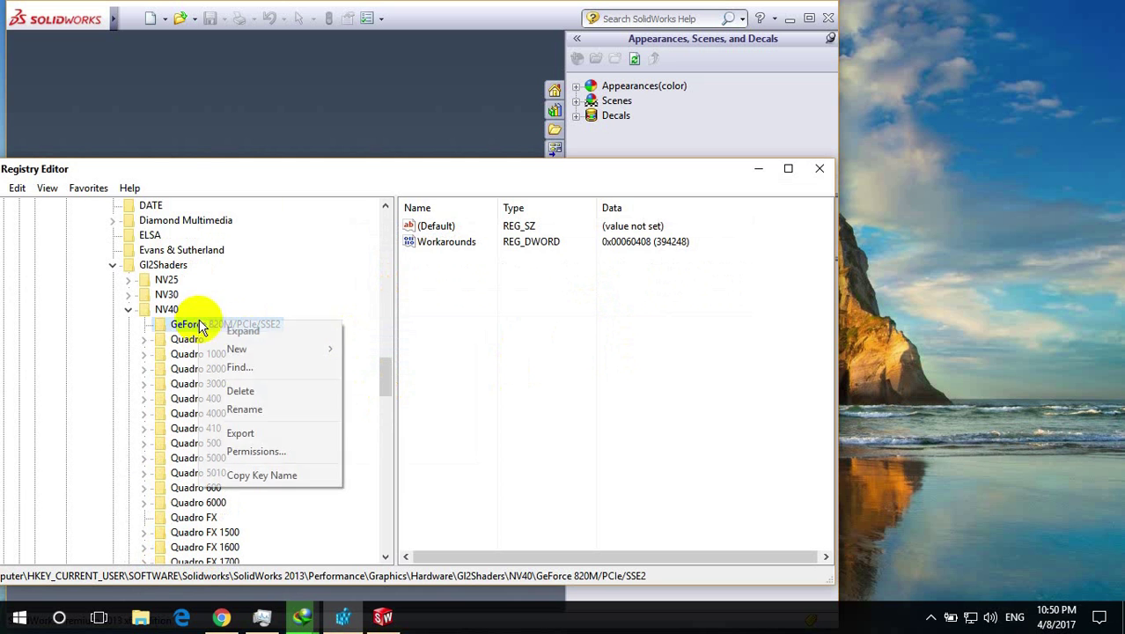
pyautogui.click(259, 394)
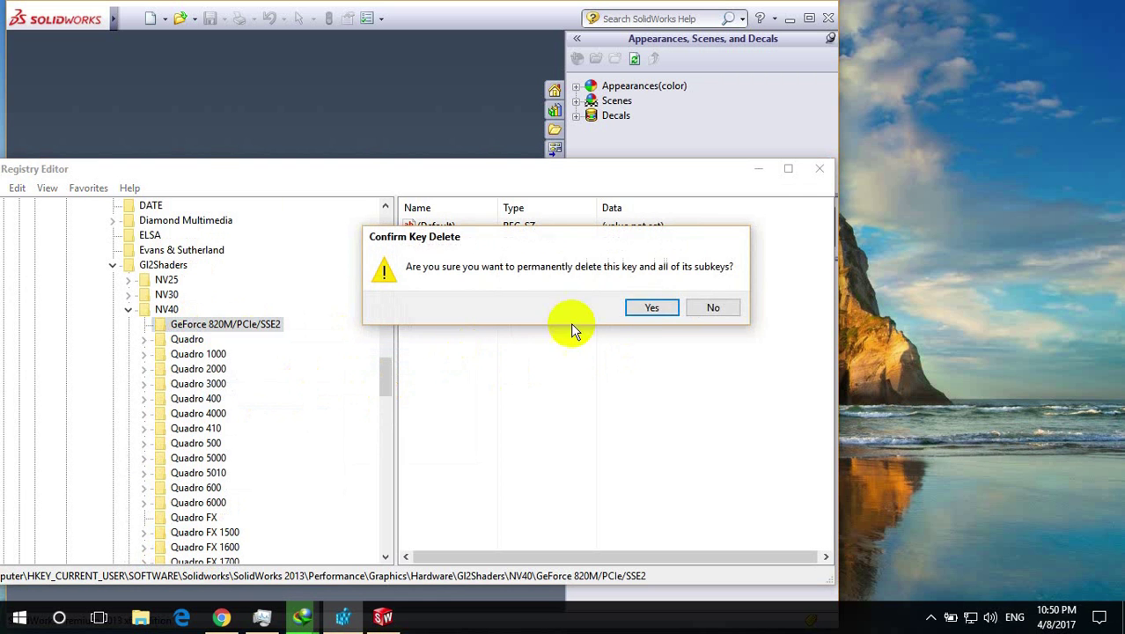
pyautogui.click(656, 308)
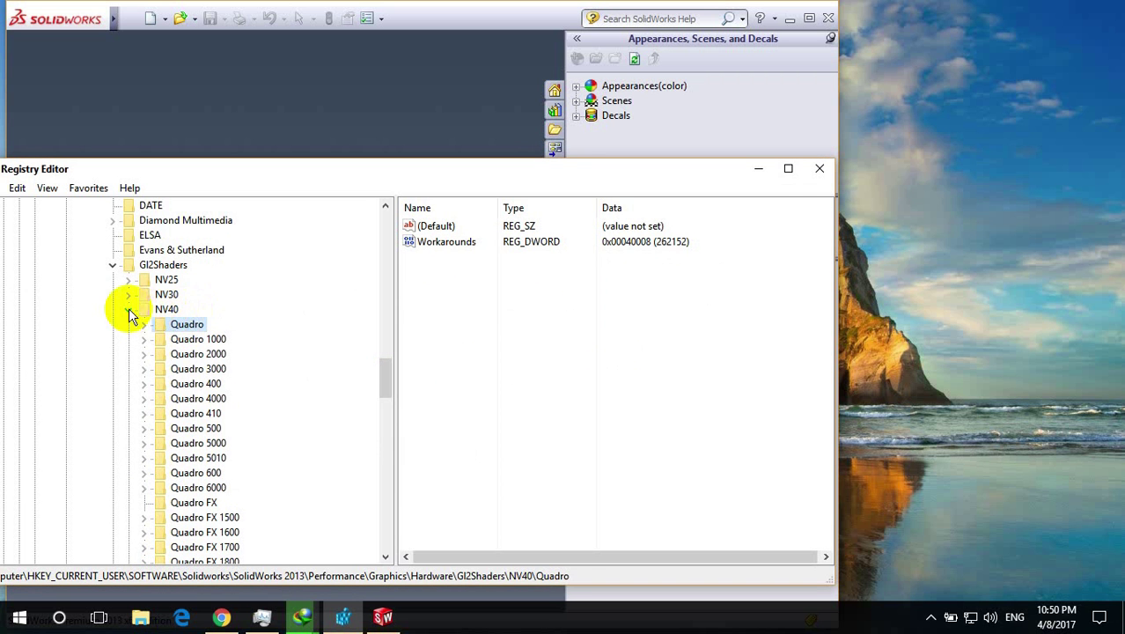
# - Create a new key under NV40 named GeForce 820M/PCIe/SSE2
pyautogui.click(167, 309)
pyautogui.rightClick(186, 315)
pyautogui.moveTo(233, 343)
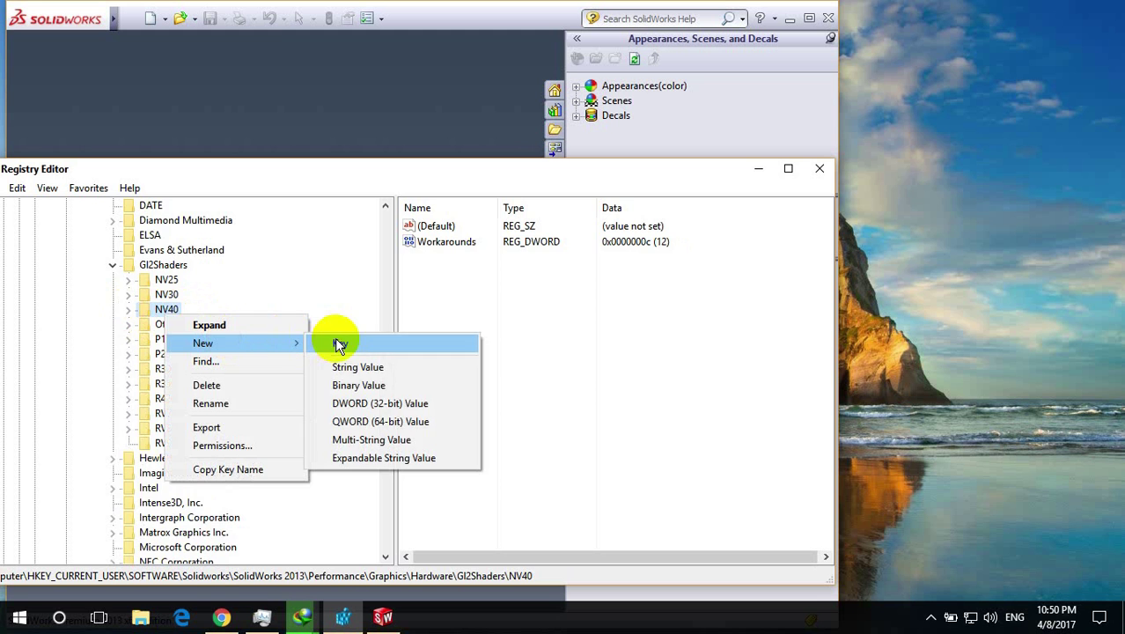
pyautogui.click(340, 344)
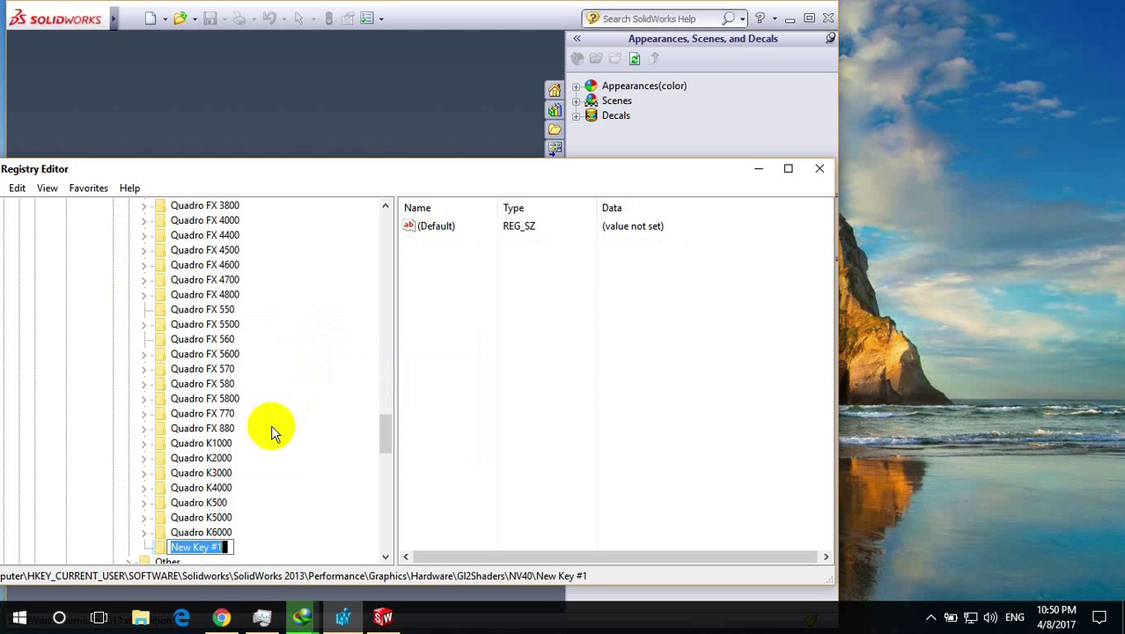
pyautogui.write('GeForce 820M/PCIe/SSE2')
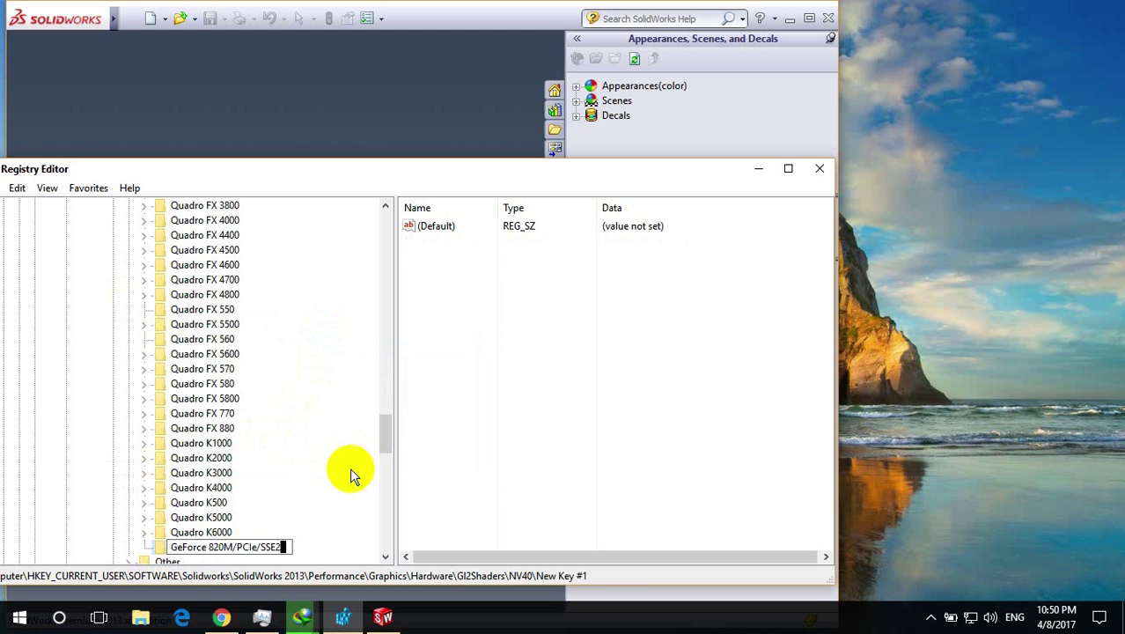
pyautogui.press('Return')
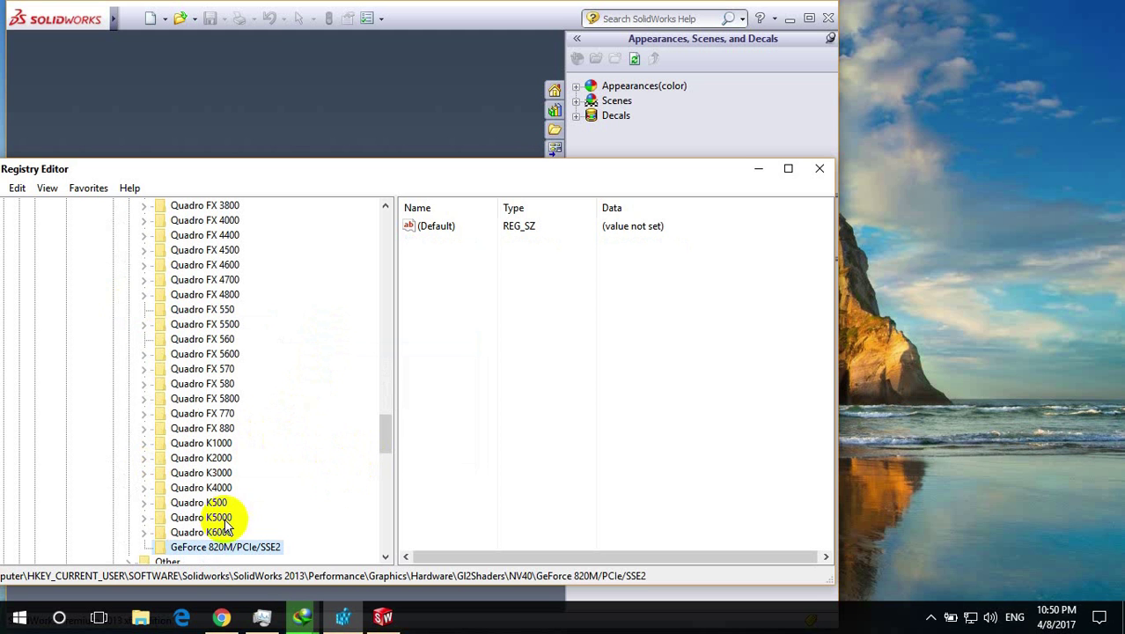
# - Add a DWORD (32-bit) value named Workarounds to the GeForce 820M/PCIe/SSE2 key and open it for editing
pyautogui.rightClick(495, 280)
pyautogui.moveTo(549, 290)
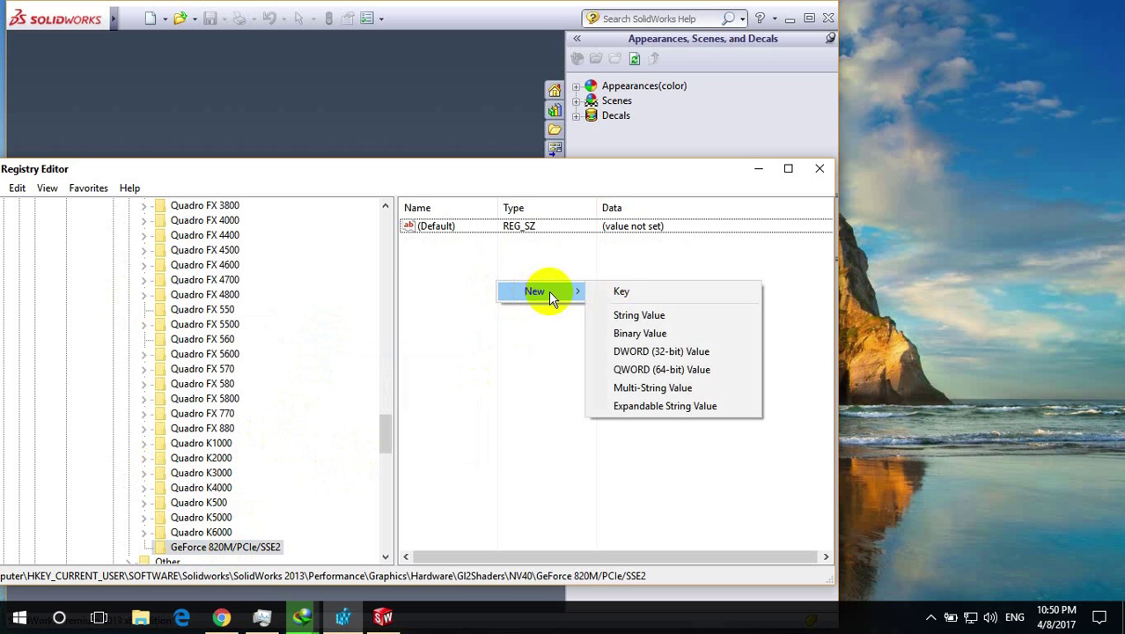
pyautogui.click(664, 351)
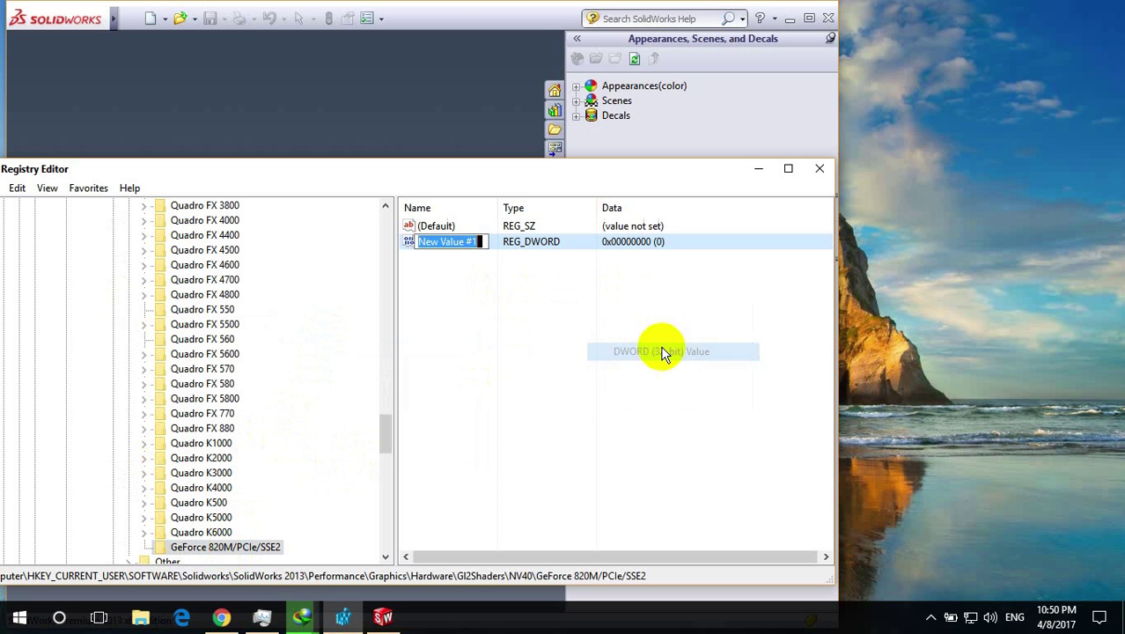
pyautogui.write('Workarounds')
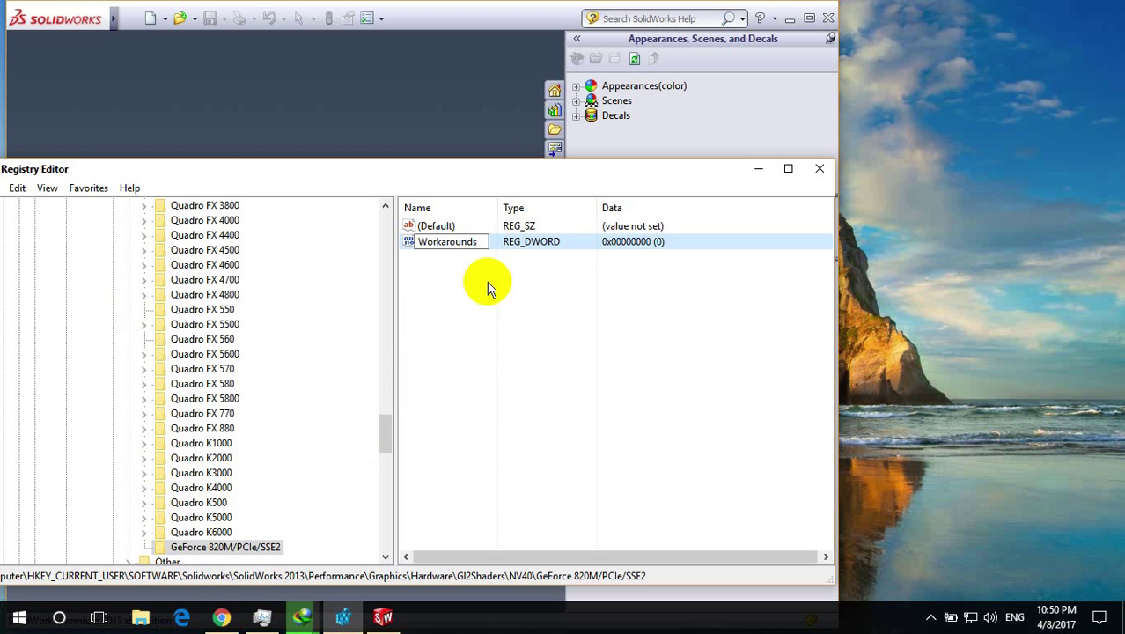
pyautogui.press('Return')
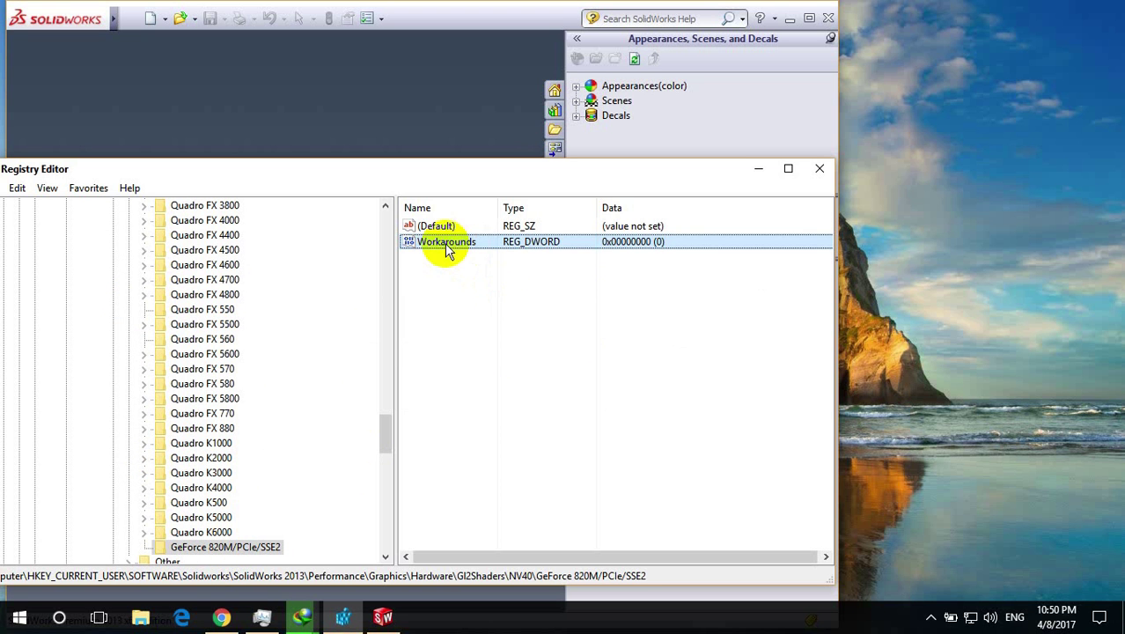
pyautogui.doubleClick(449, 242)
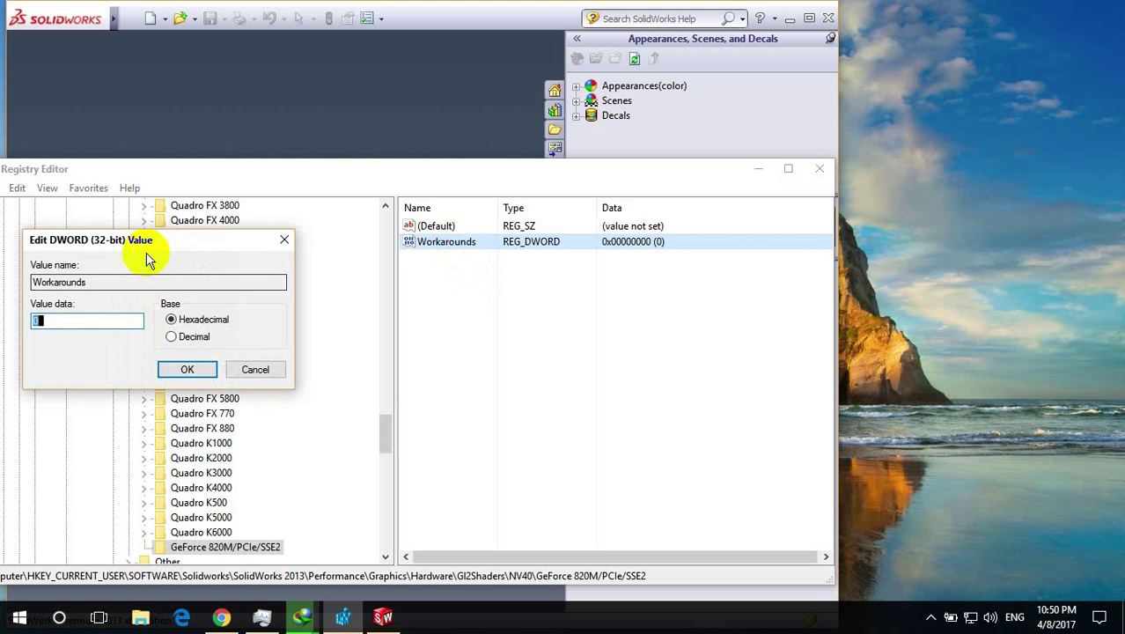
pyautogui.moveTo(146, 247); pyautogui.dragTo(285, 252)
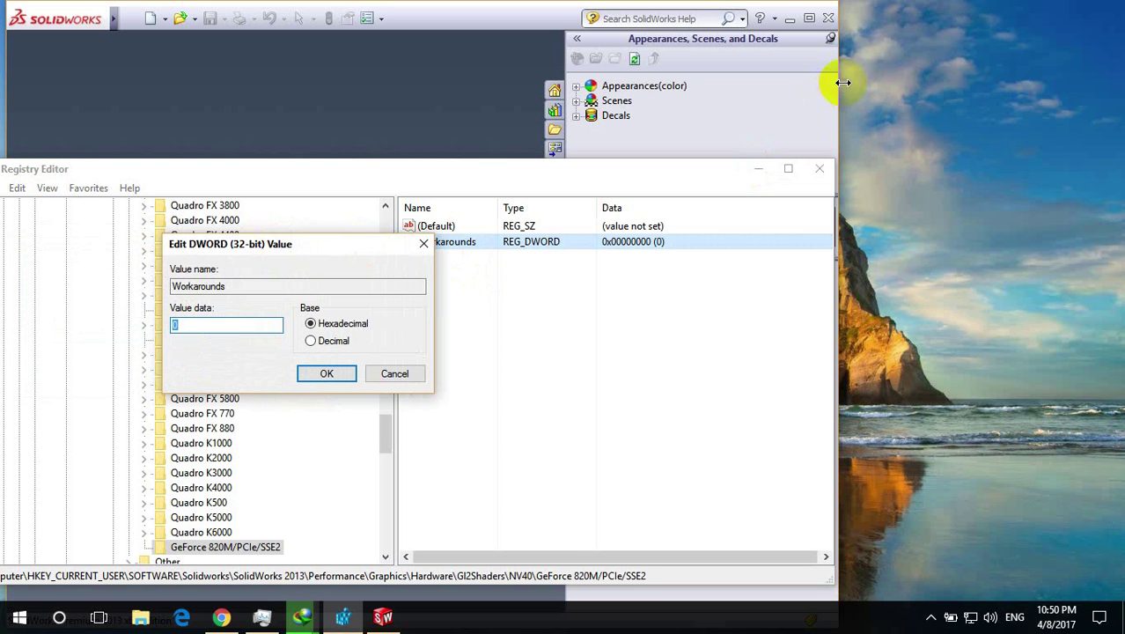
pyautogui.rightClick(884, 64)
pyautogui.click(933, 112)
pyautogui.rightClick(907, 85)
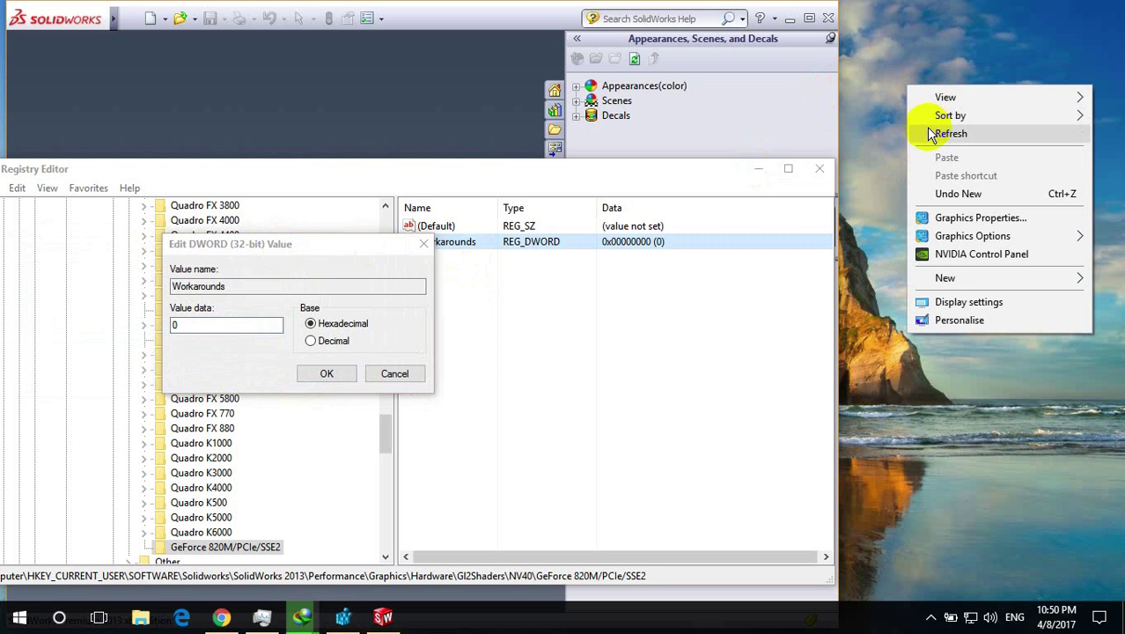
pyautogui.click(942, 134)
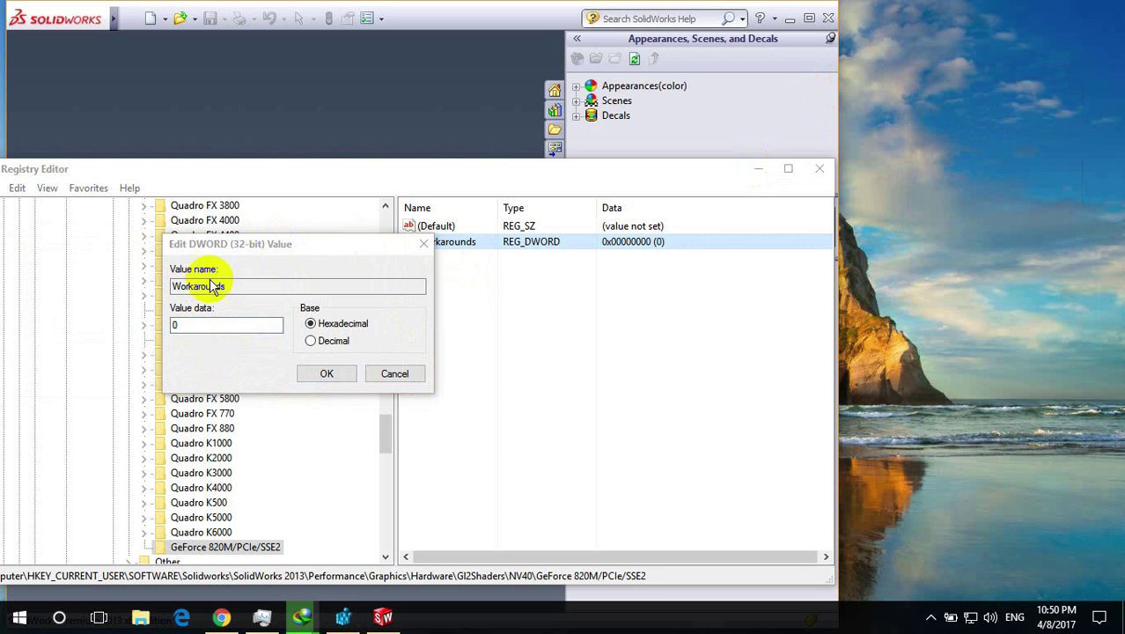
pyautogui.click(930, 624)
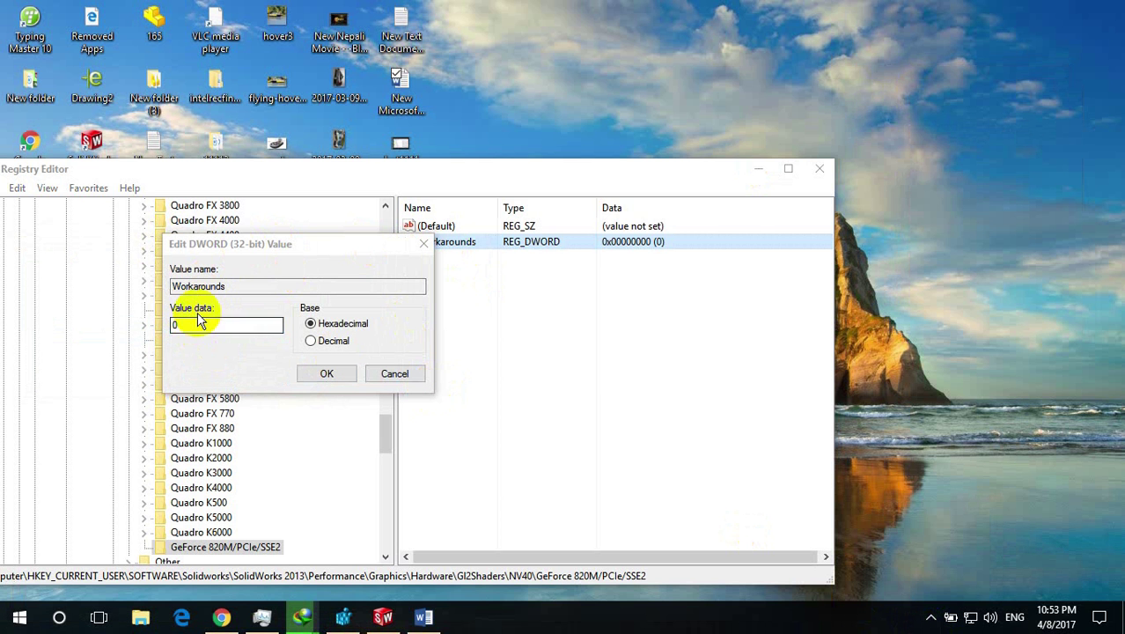
# - Switch to the Word document with the list of value codes and add an extra space between 30408 and 60008
pyautogui.doubleClick(196, 324)
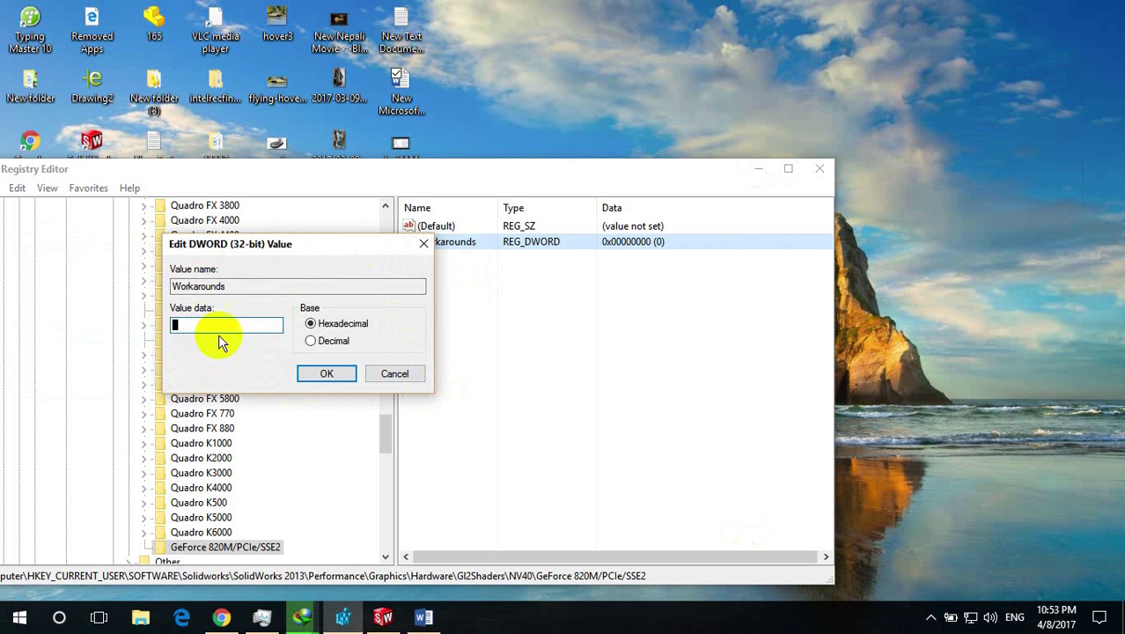
pyautogui.click(425, 617)
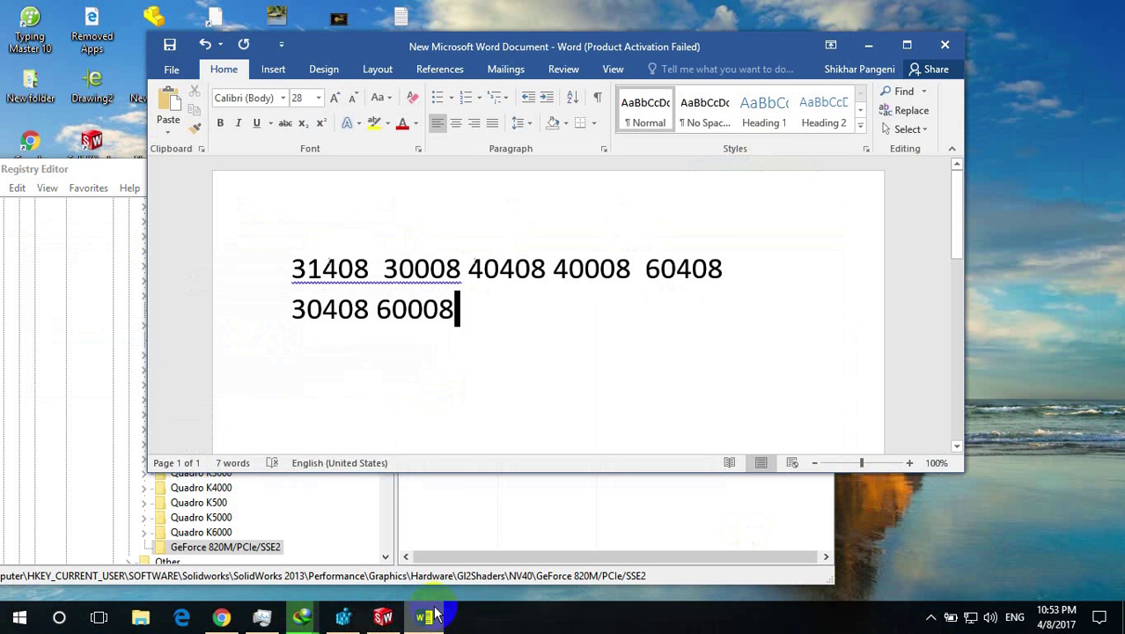
pyautogui.moveTo(493, 46); pyautogui.dragTo(604, 22)
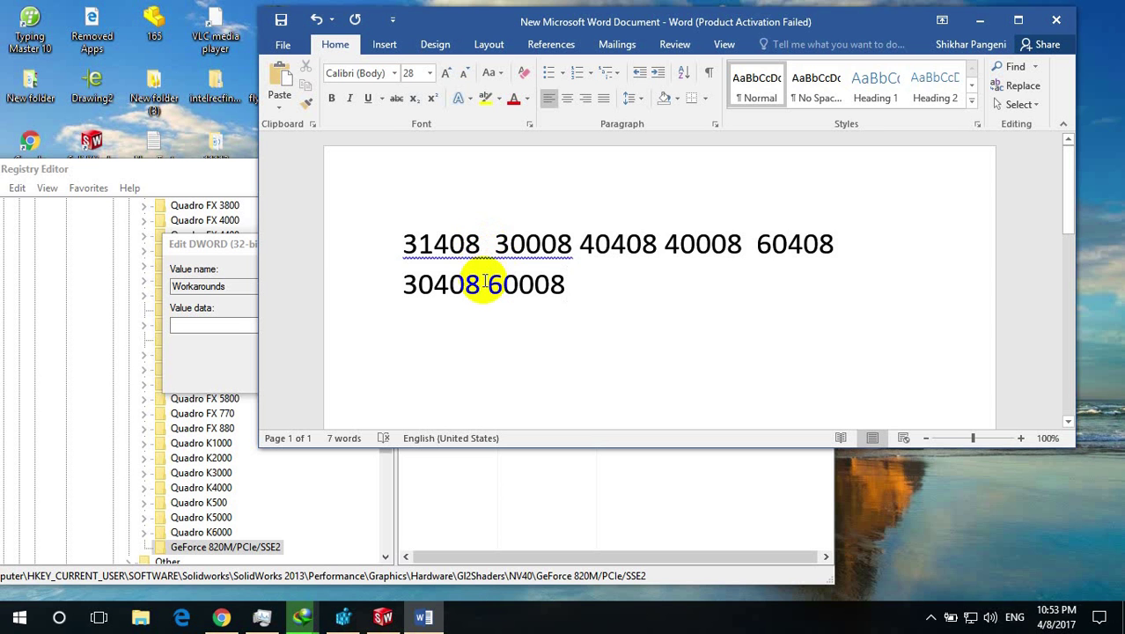
pyautogui.click(482, 283)
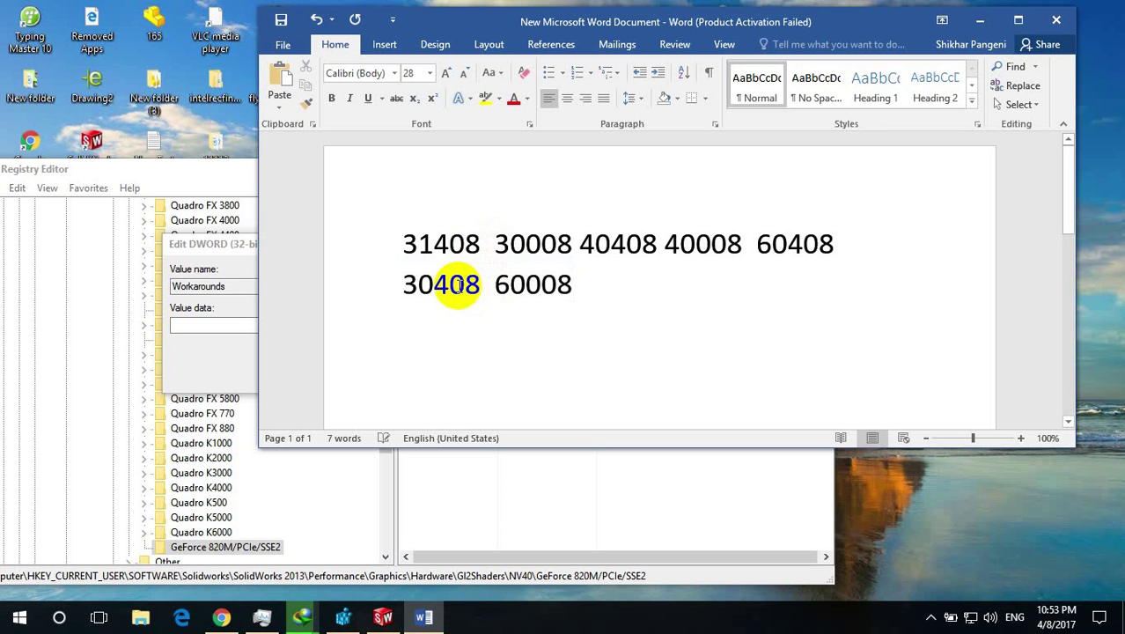
# - Return to the DWORD editor, set the Workarounds value data to hexadecimal 60408, and close the Registry Editor
pyautogui.click(221, 244)
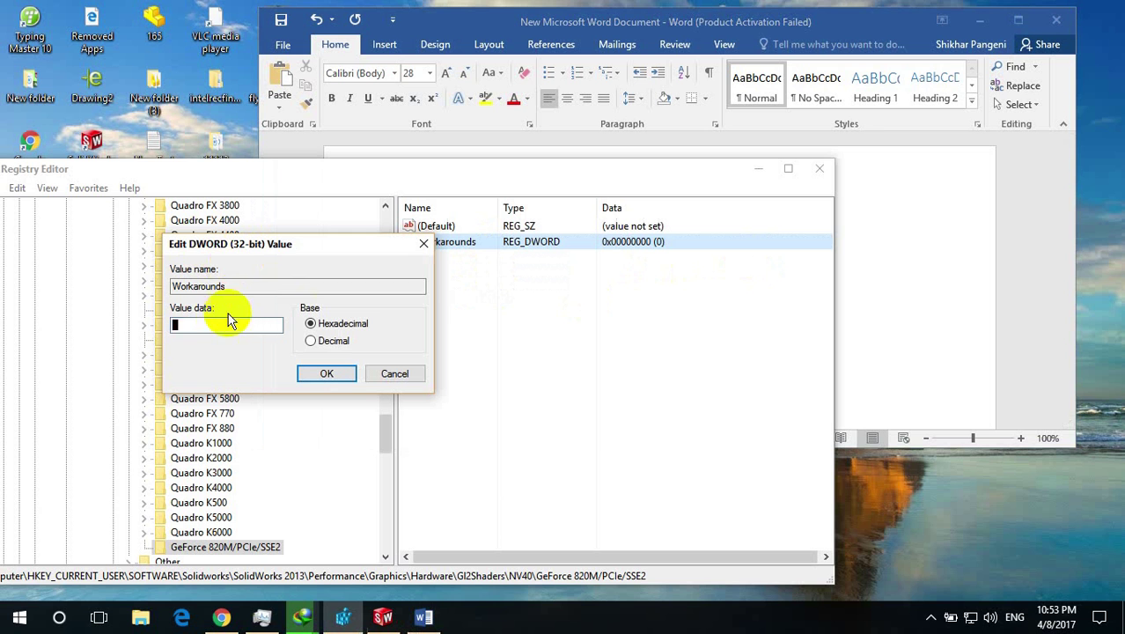
pyautogui.click(223, 324)
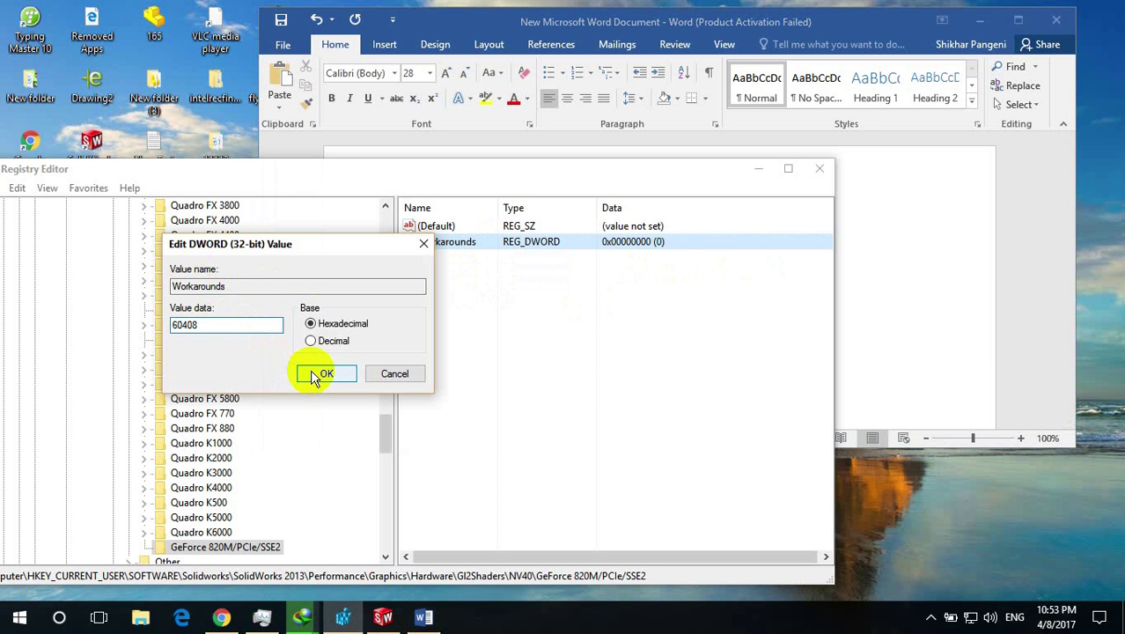
pyautogui.click(818, 177)
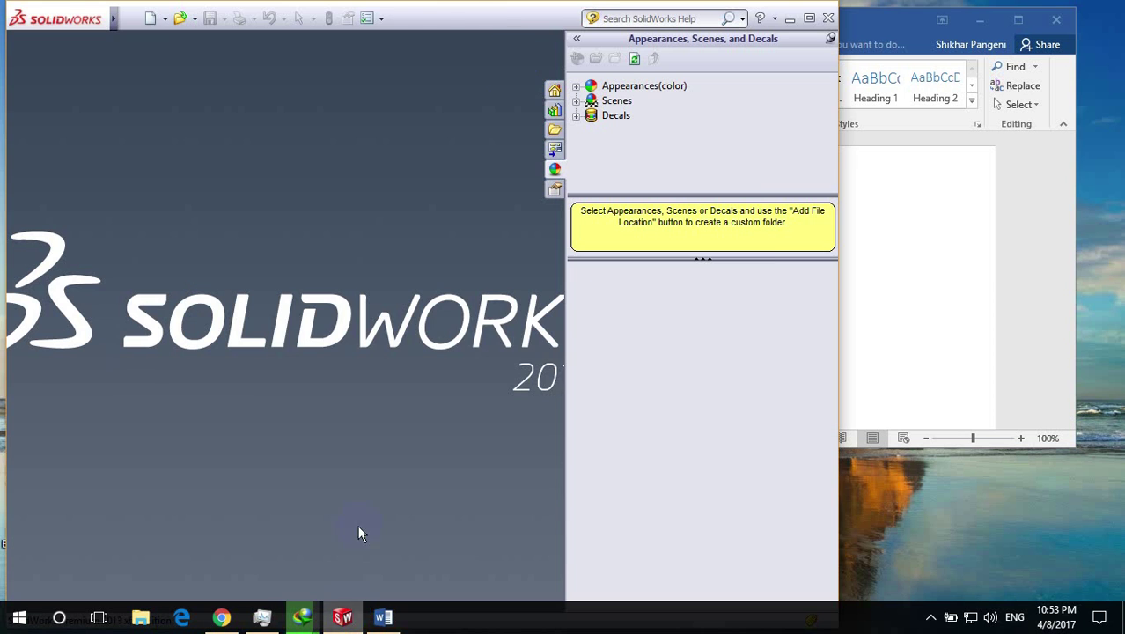
# - Create a new SolidWorks part, select its Top Plane and Right Plane in turn, and minimise the window
pyautogui.click(153, 17)
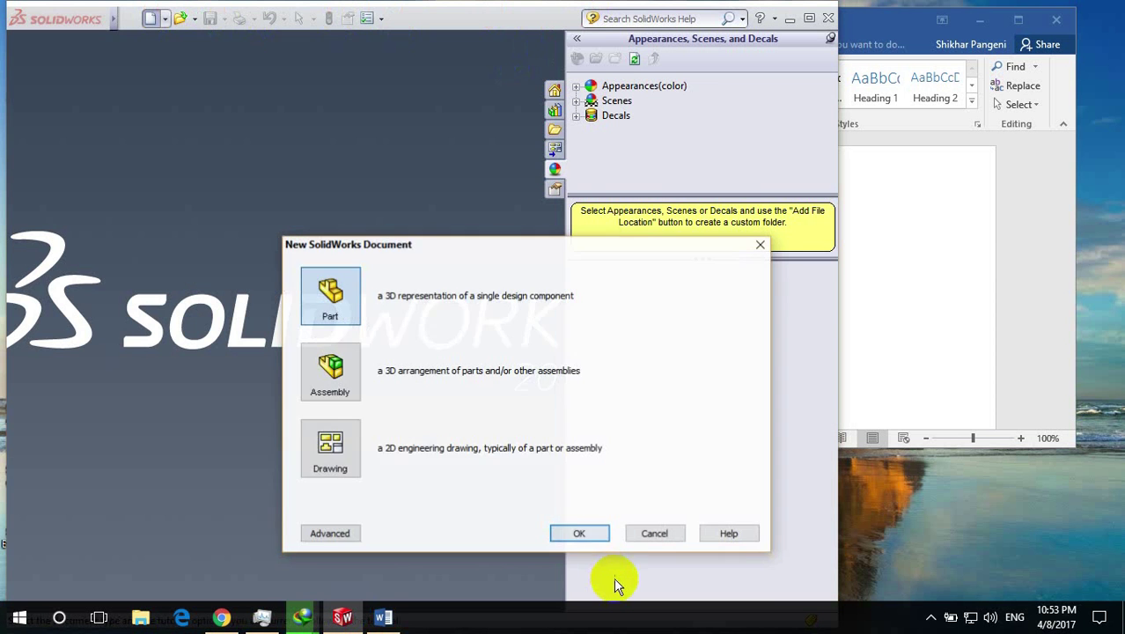
pyautogui.click(578, 532)
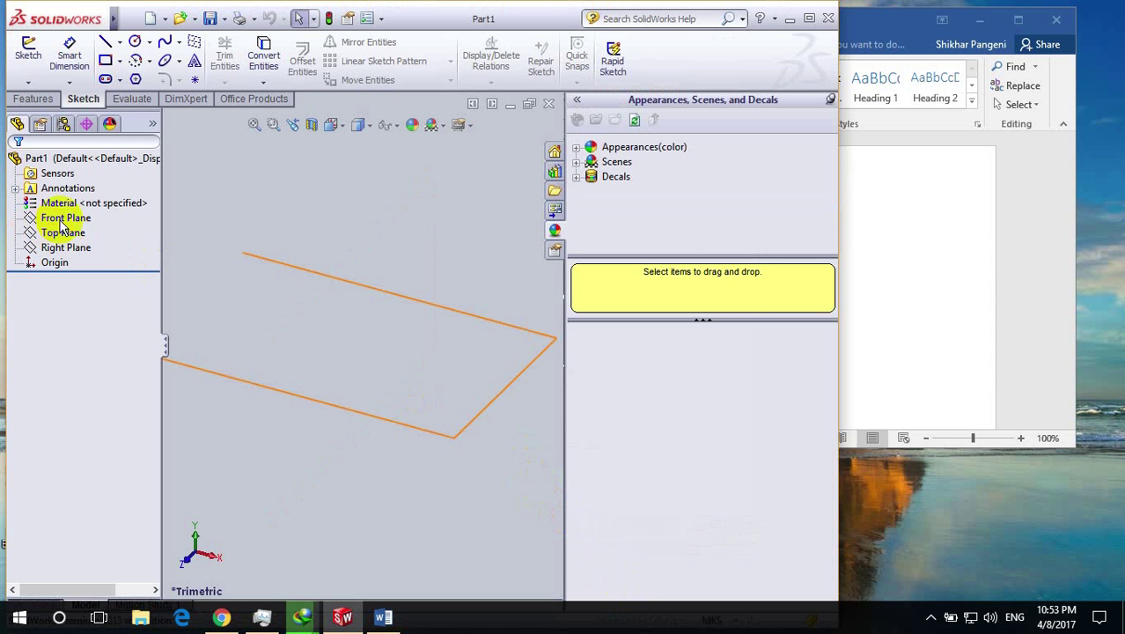
pyautogui.click(61, 233)
pyautogui.click(78, 252)
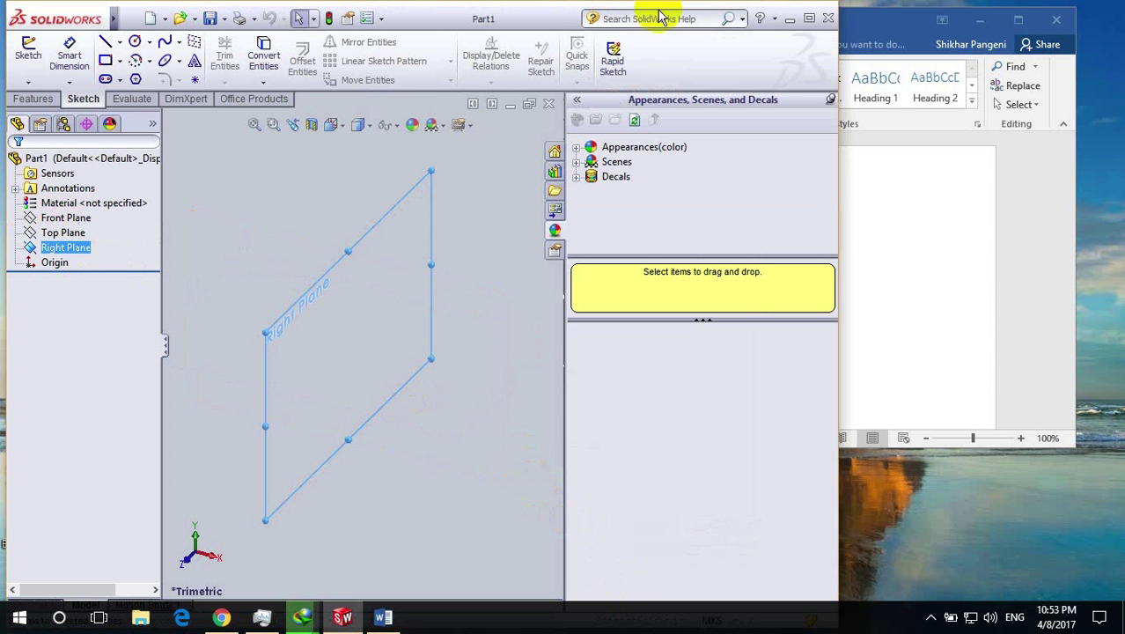
pyautogui.click(790, 19)
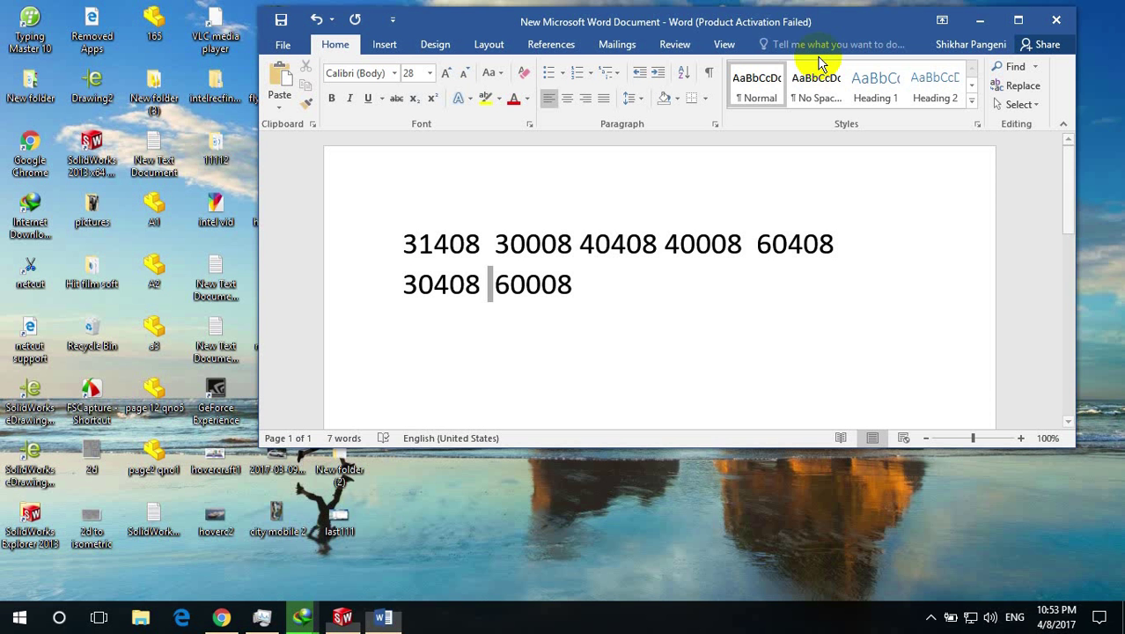
pyautogui.click(930, 618)
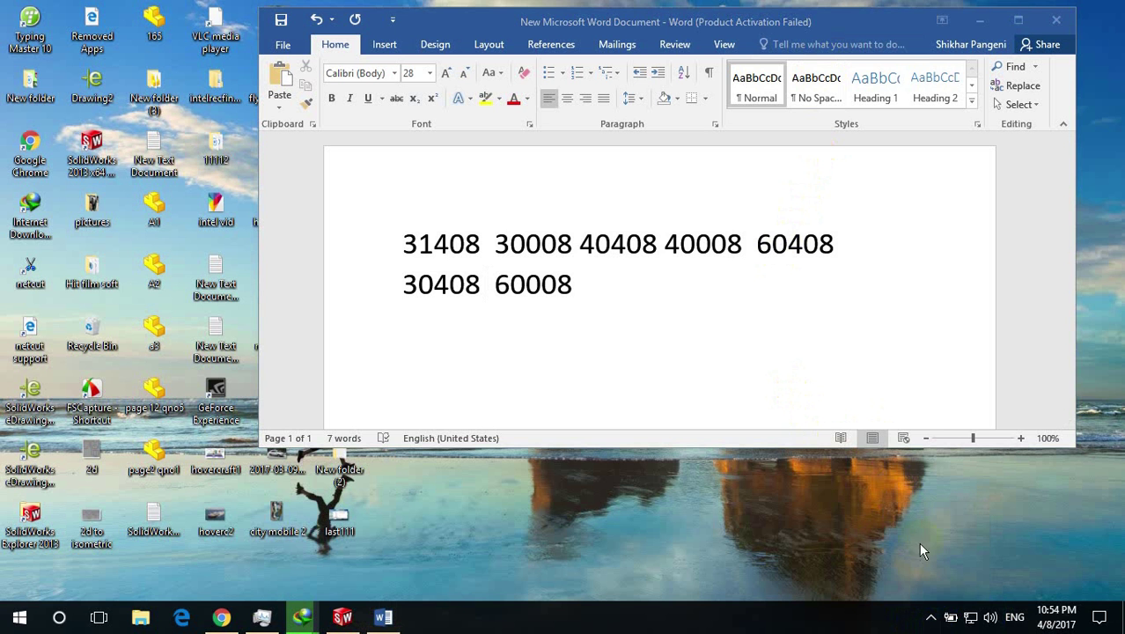
pyautogui.click(931, 618)
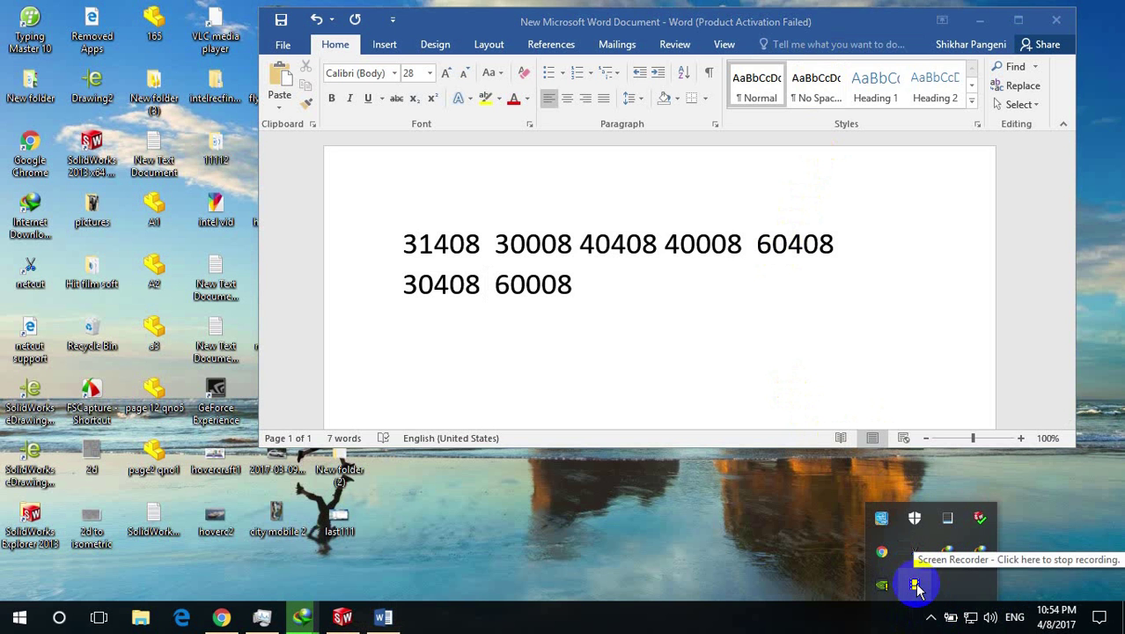